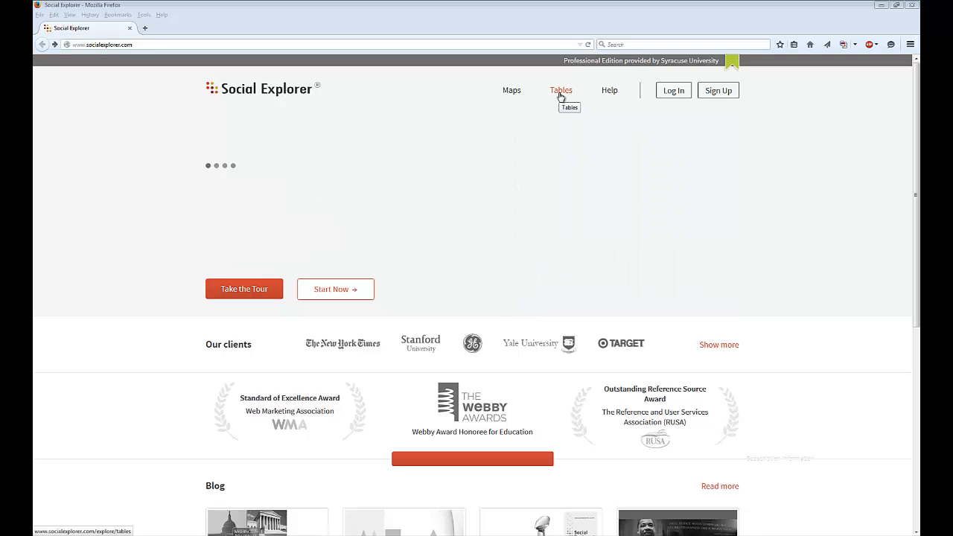
Open the data tables page, look over the Decennial Census datasets, and begin a report for American Community Survey (ACS) 2009--2013 (5-Year Estimates)
click(561, 91)
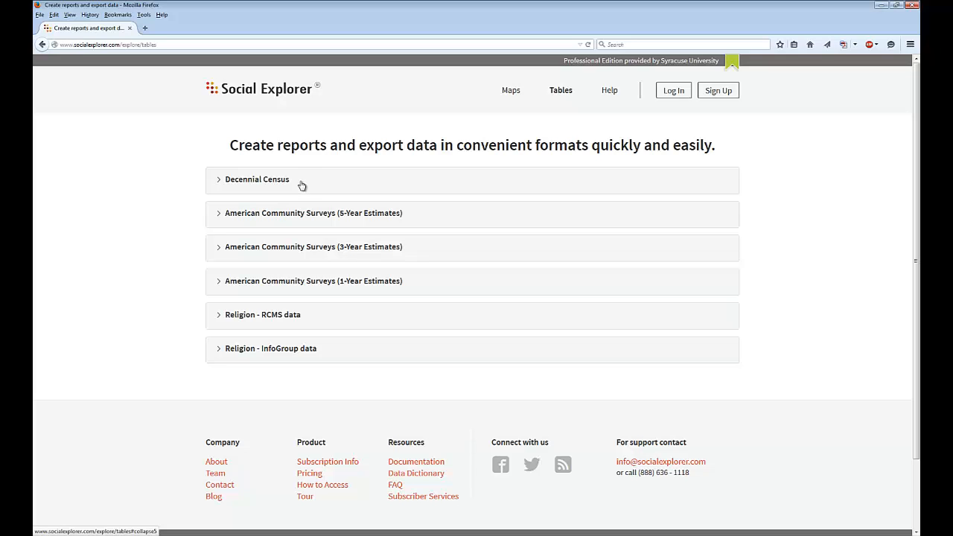
click(268, 182)
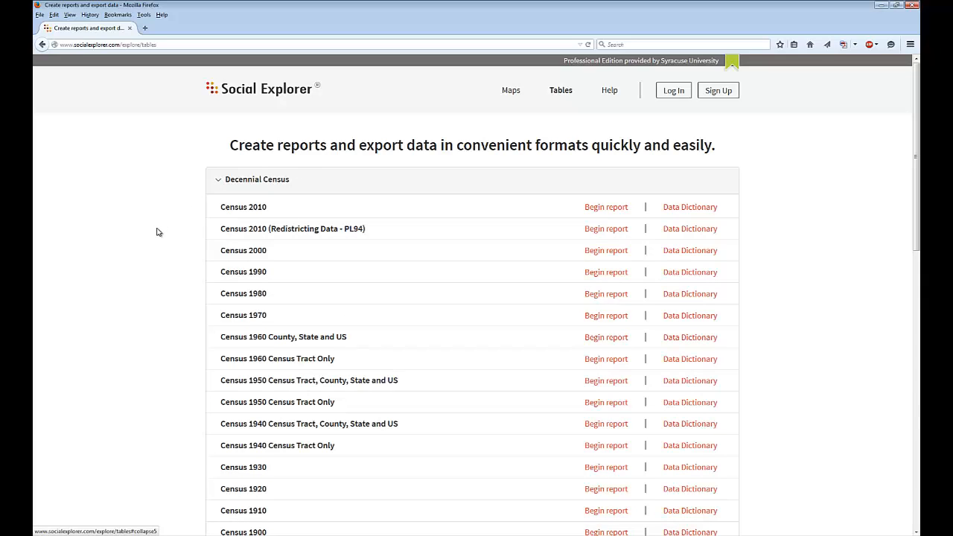
scroll(157, 234, down, 6)
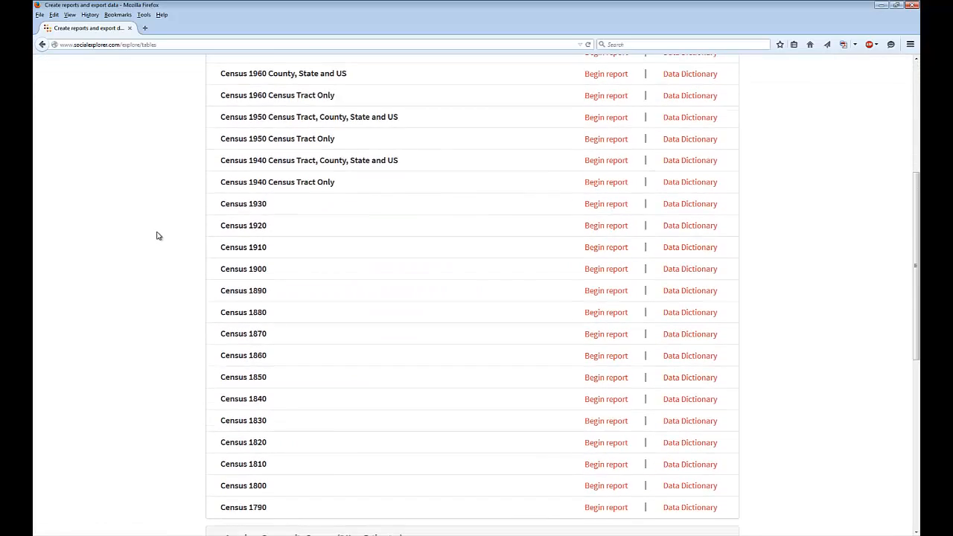
scroll(157, 235, down, 8)
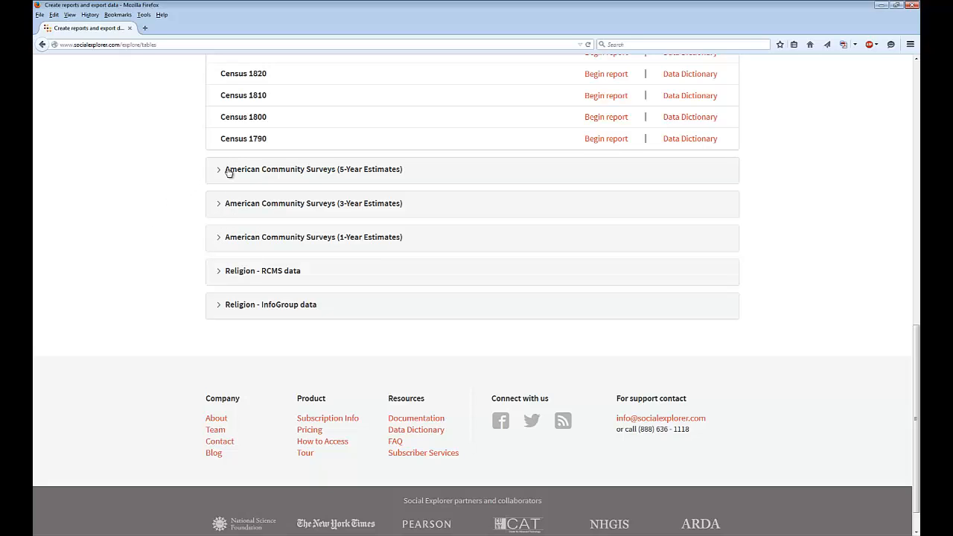
click(261, 172)
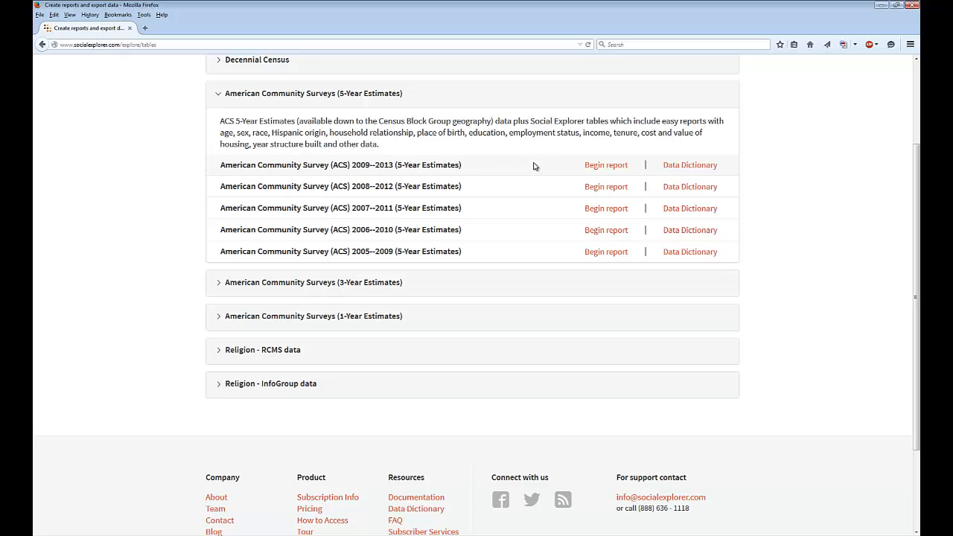
click(601, 167)
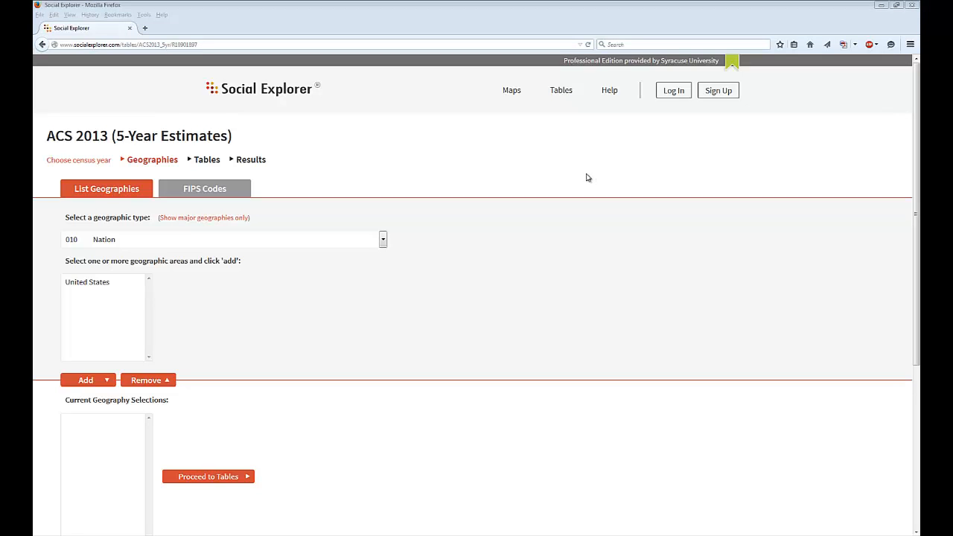
Examine the FIPS code entry option and its geographic types, and return to the geography list
click(201, 191)
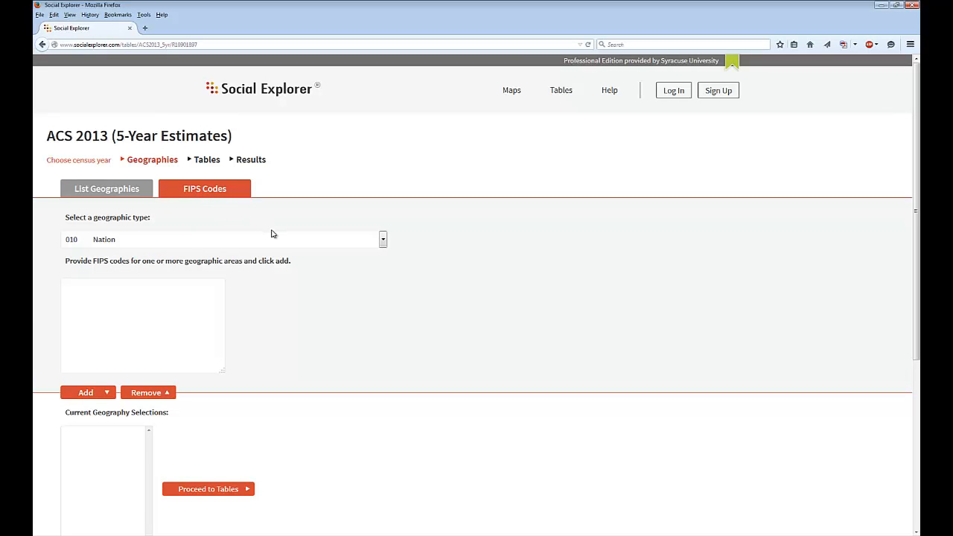
click(325, 246)
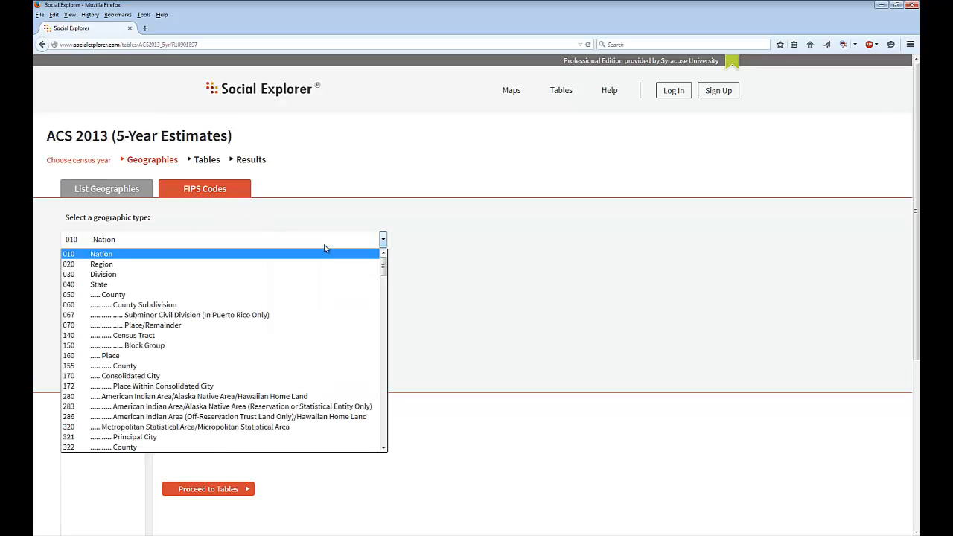
click(416, 276)
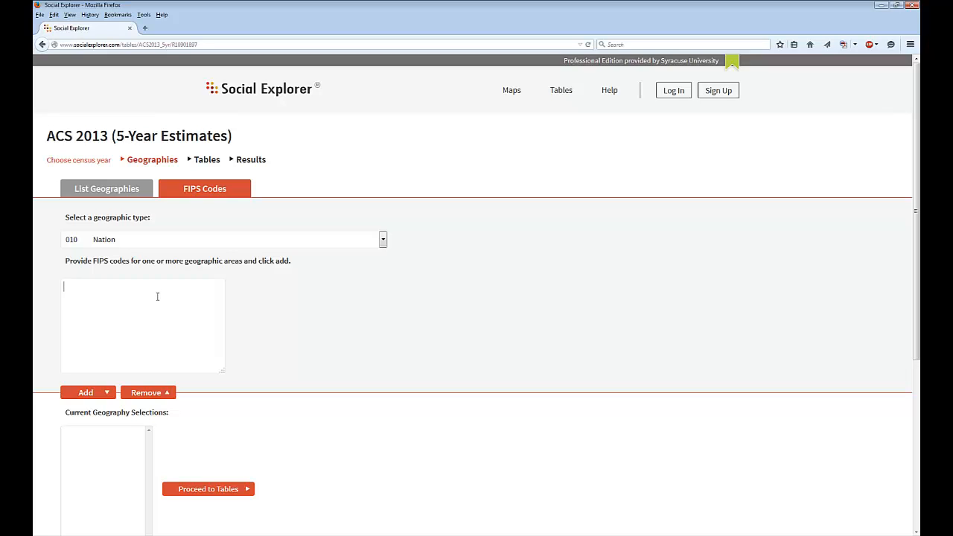
click(101, 195)
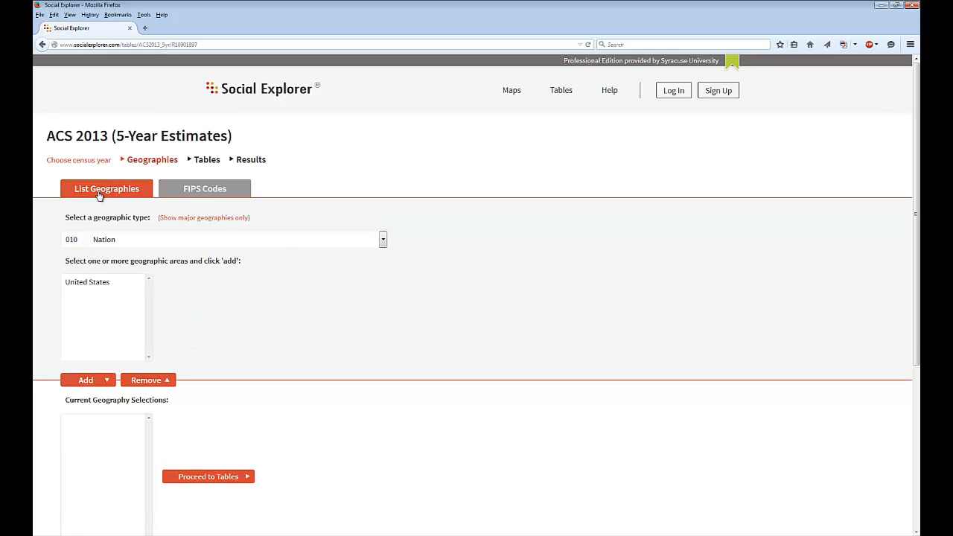
Review the geographic types offered when only major geographies are shown
click(382, 240)
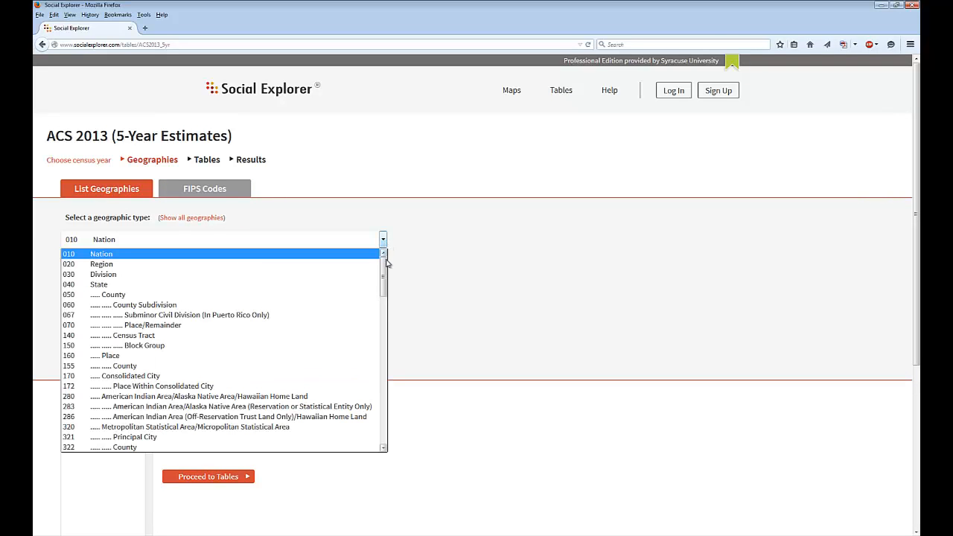
scroll(384, 275, down, 1)
mouse_move(385, 276)
mouse_down()
mouse_move(385, 400)
mouse_move(394, 381)
mouse_move(390, 264)
mouse_up()
click(338, 217)
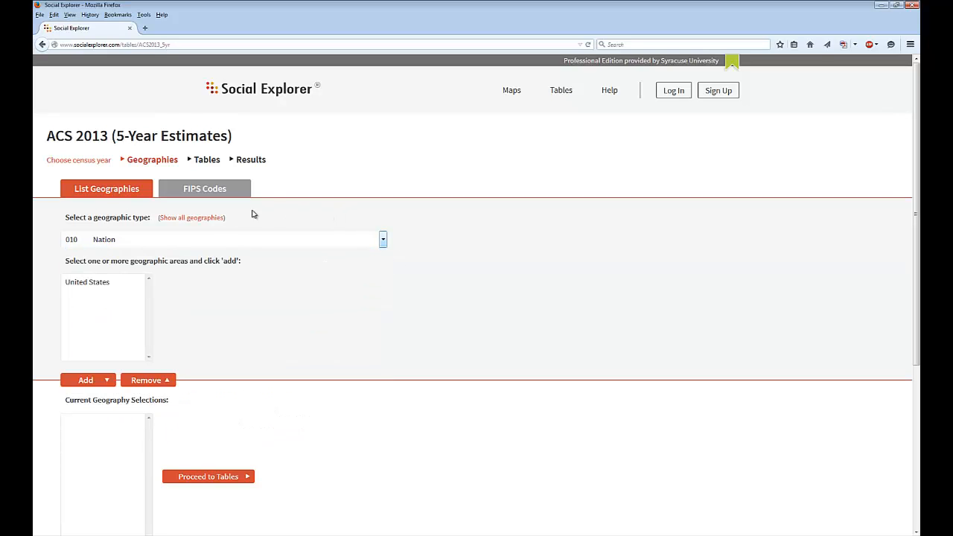
Show all geographies and set the geographic type to 140 Census Tract
click(205, 221)
click(384, 242)
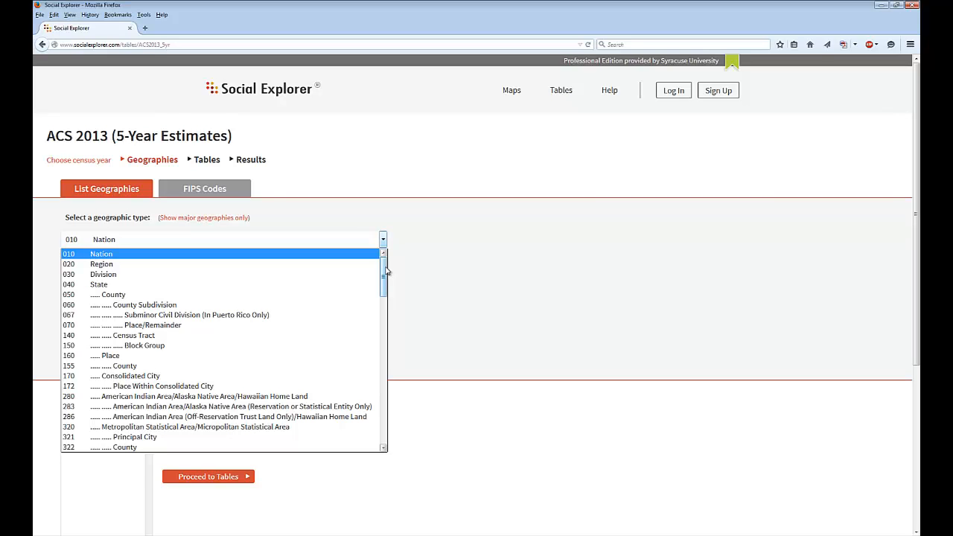
mouse_move(385, 261)
mouse_down()
mouse_move(383, 423)
mouse_move(394, 271)
mouse_up()
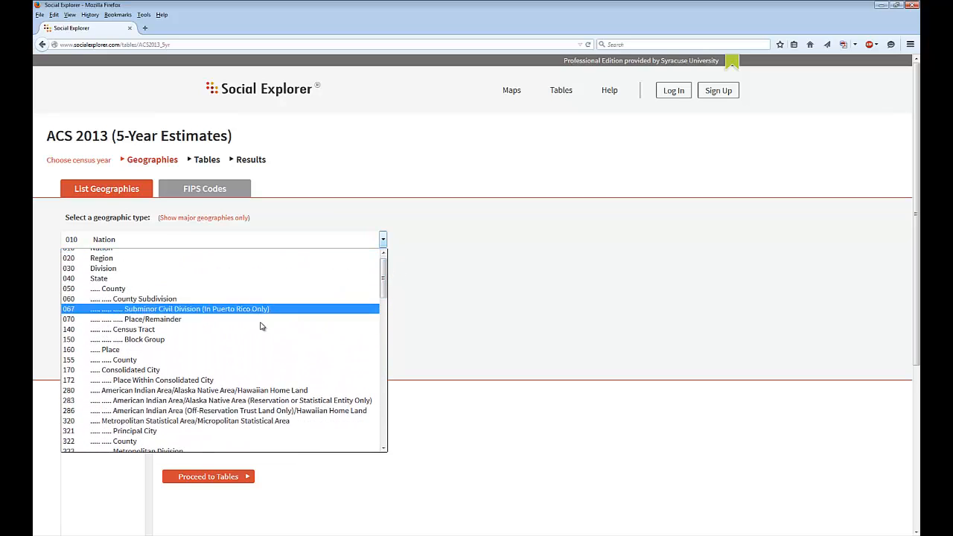
click(232, 331)
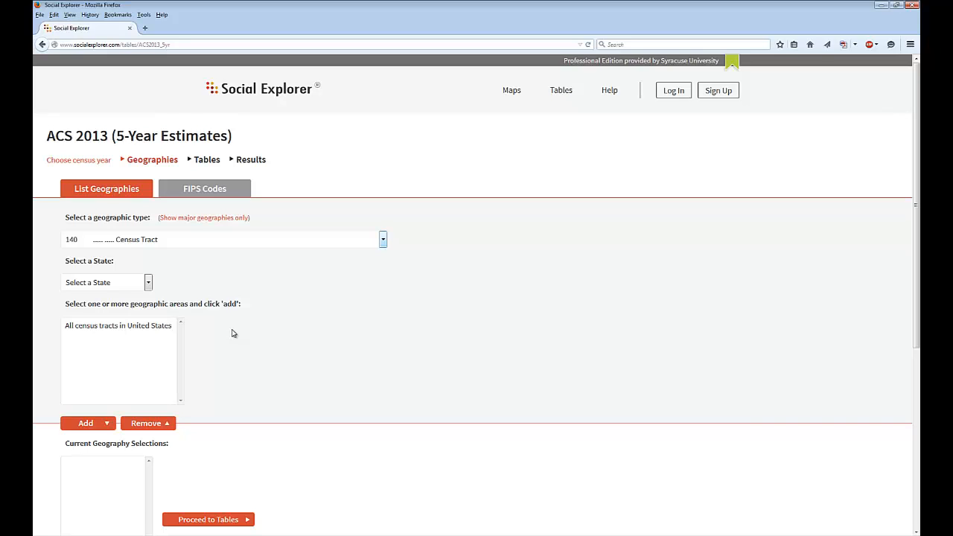
Set the state to New York and the county to Onondaga County for the census tracts
click(149, 283)
drag(150, 310, 152, 392)
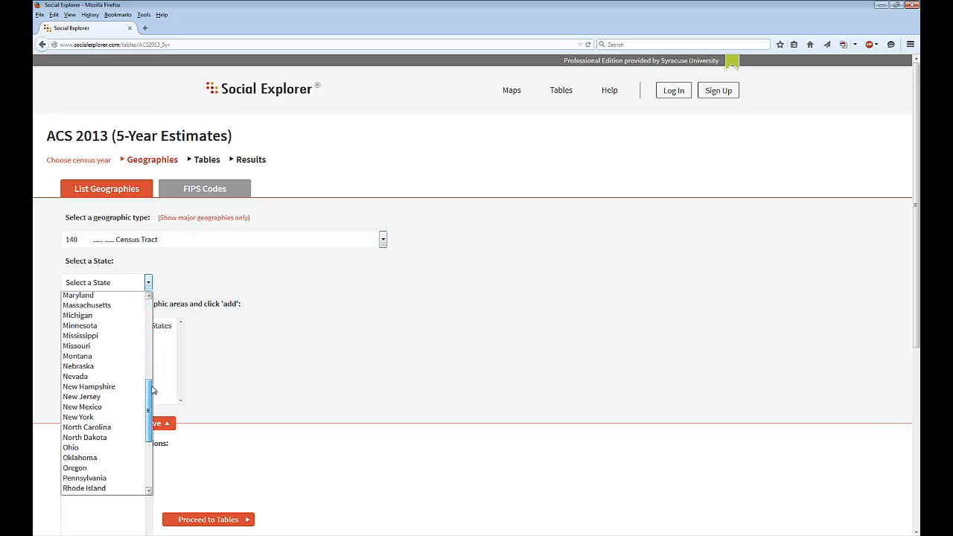
click(114, 417)
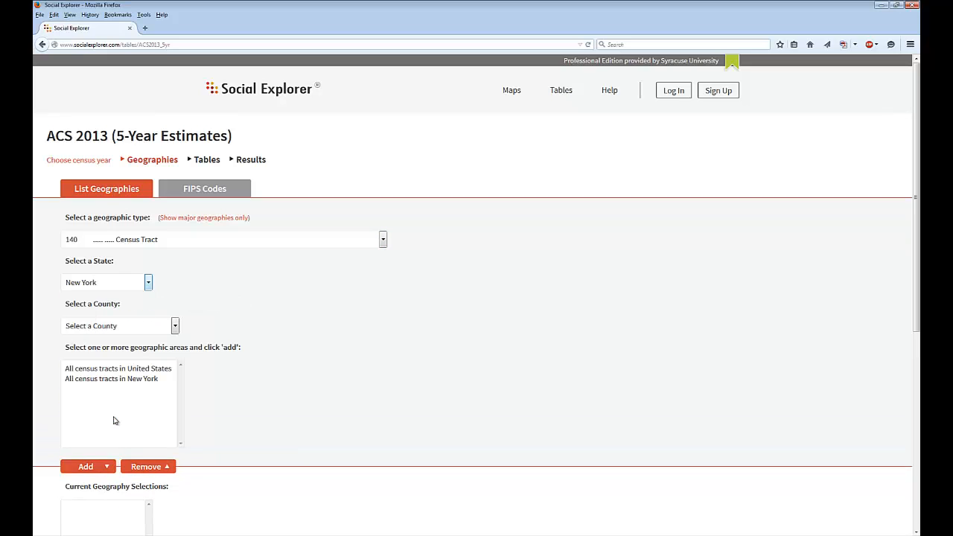
click(175, 326)
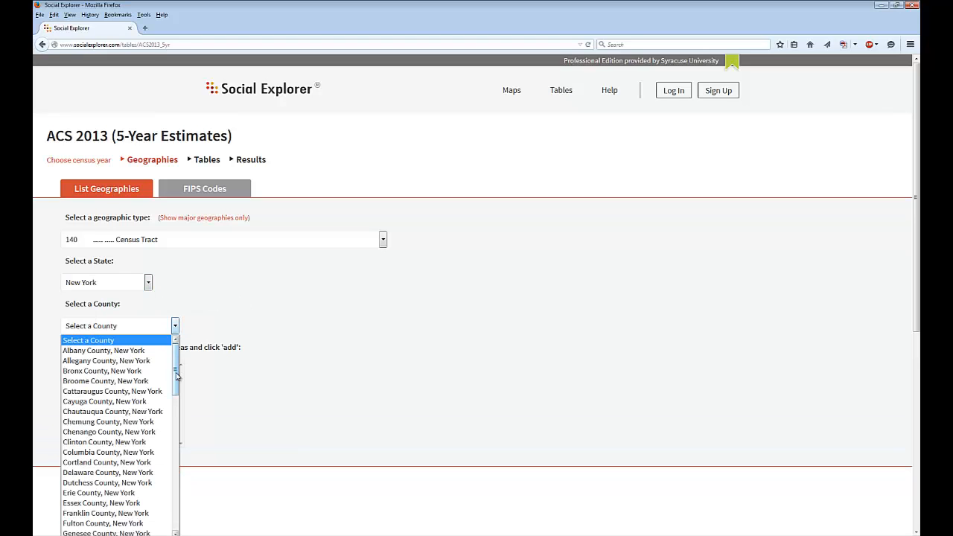
drag(176, 376, 174, 447)
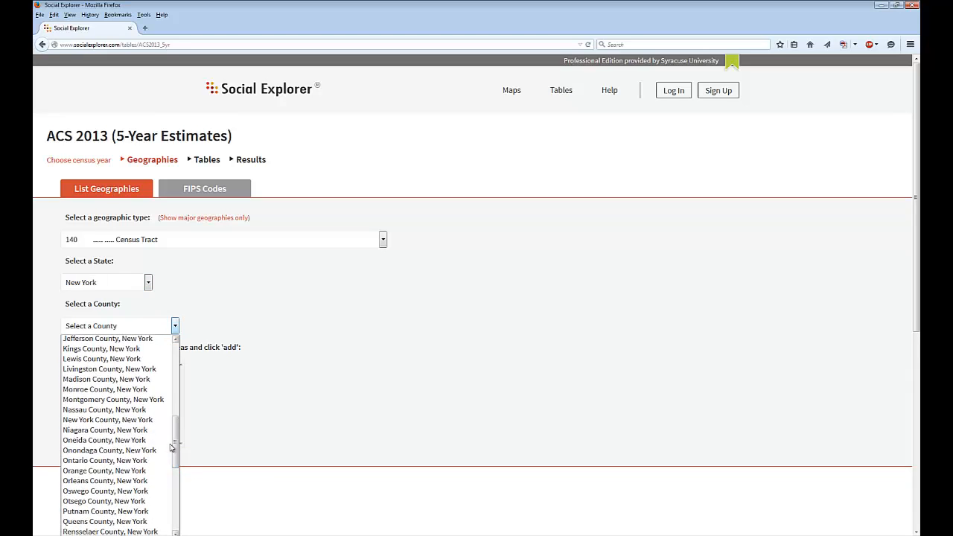
click(148, 451)
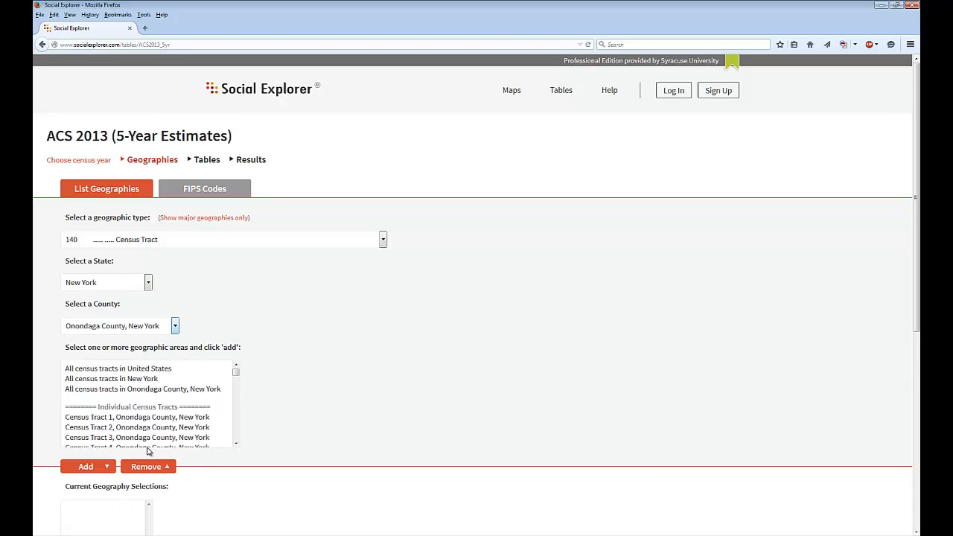
Add Census Tracts 1, 2, 3 and 4 of Onondaga County to the current geography selections
scroll(273, 377, down, 3)
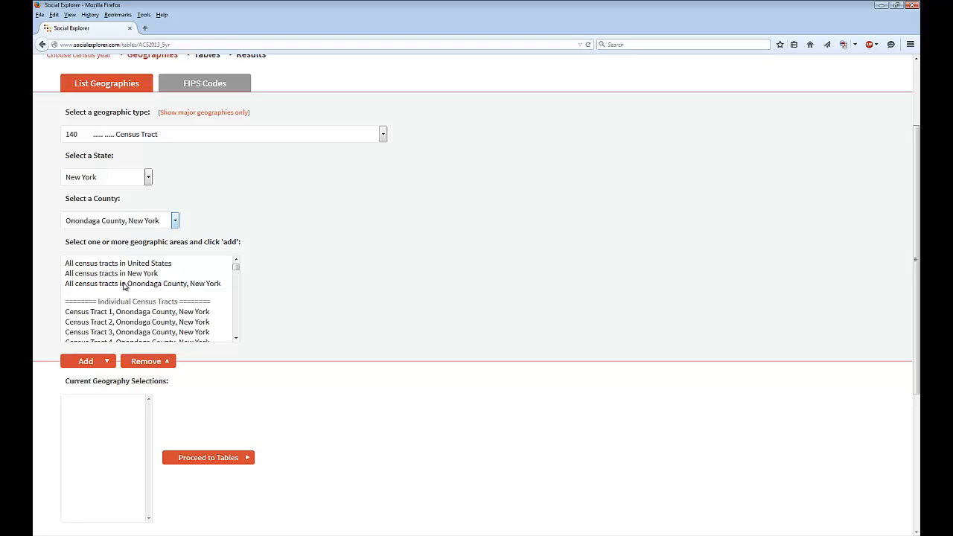
click(235, 268)
mouse_move(236, 268)
mouse_down()
mouse_move(238, 290)
mouse_move(240, 270)
mouse_up()
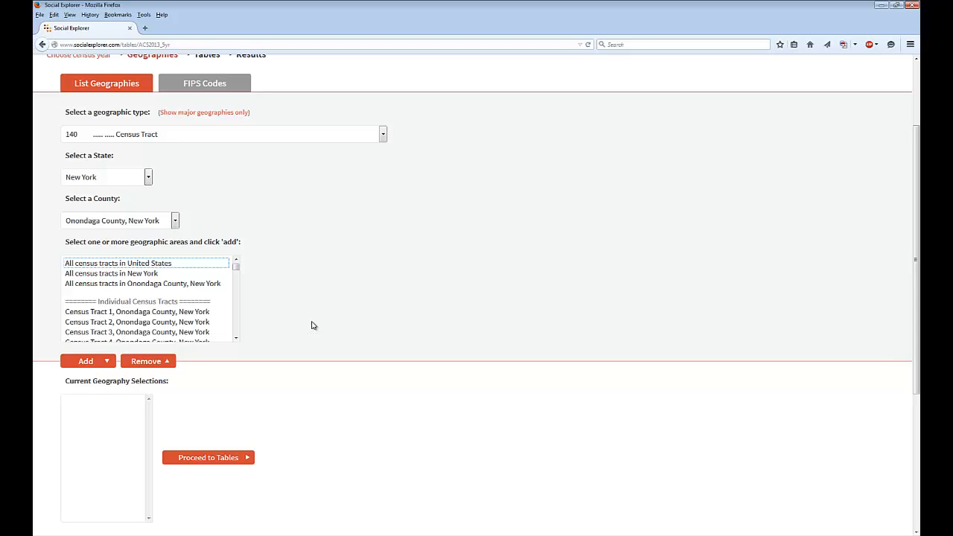
scroll(313, 325, up, 2)
scroll(313, 325, up, 2)
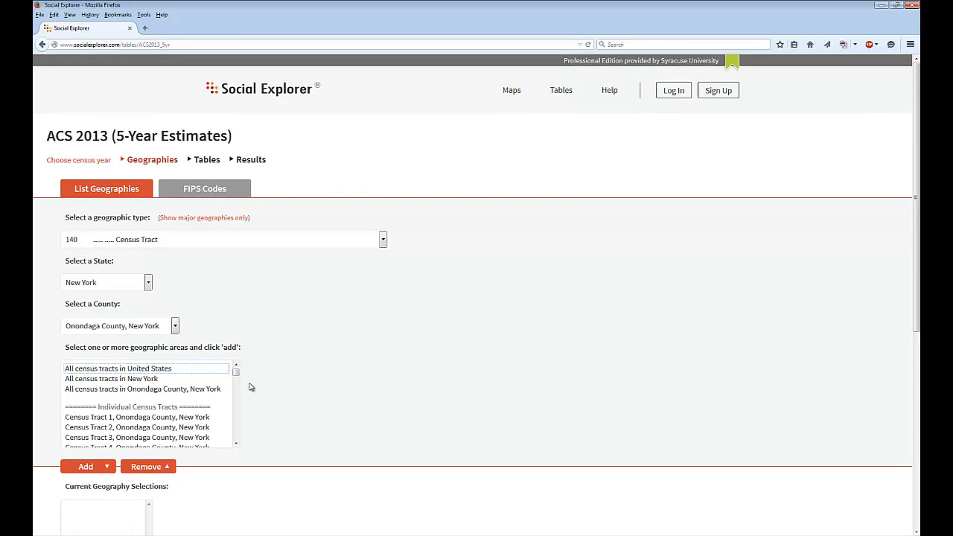
scroll(289, 370, down, 2)
scroll(289, 370, down, 1)
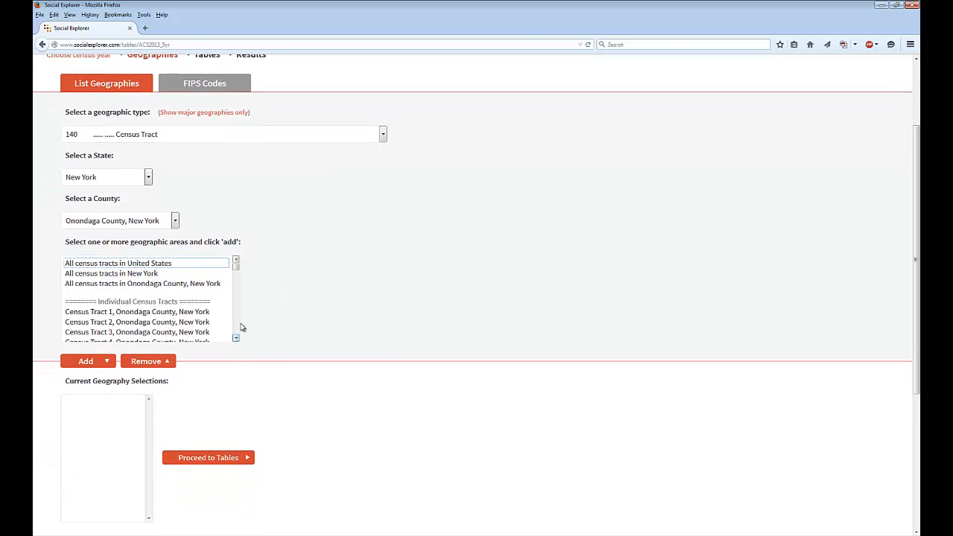
scroll(236, 340, down, 2)
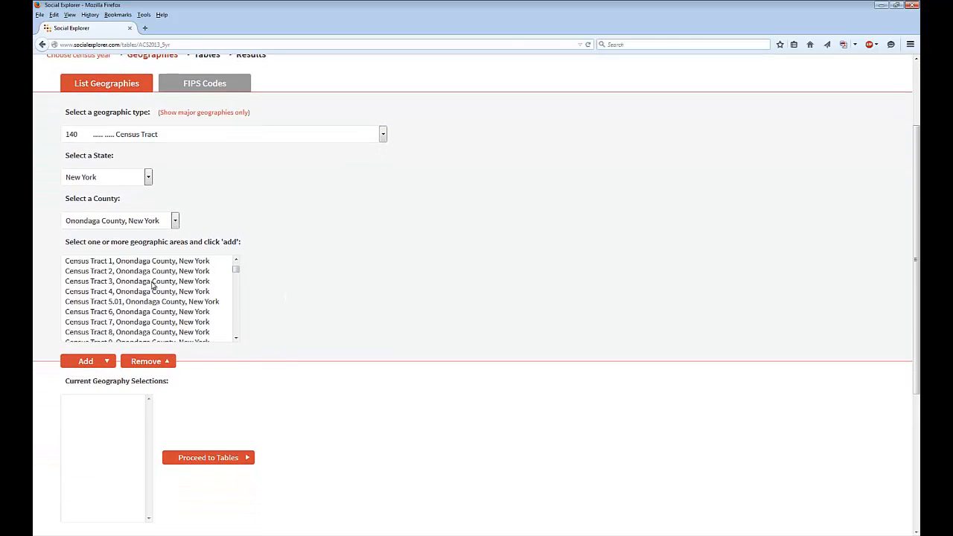
click(191, 262)
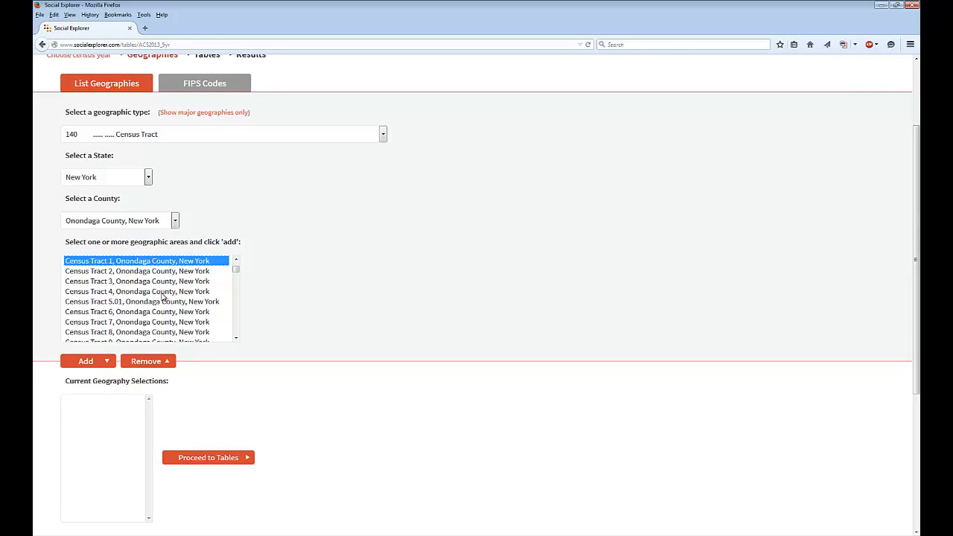
shift+click(161, 291)
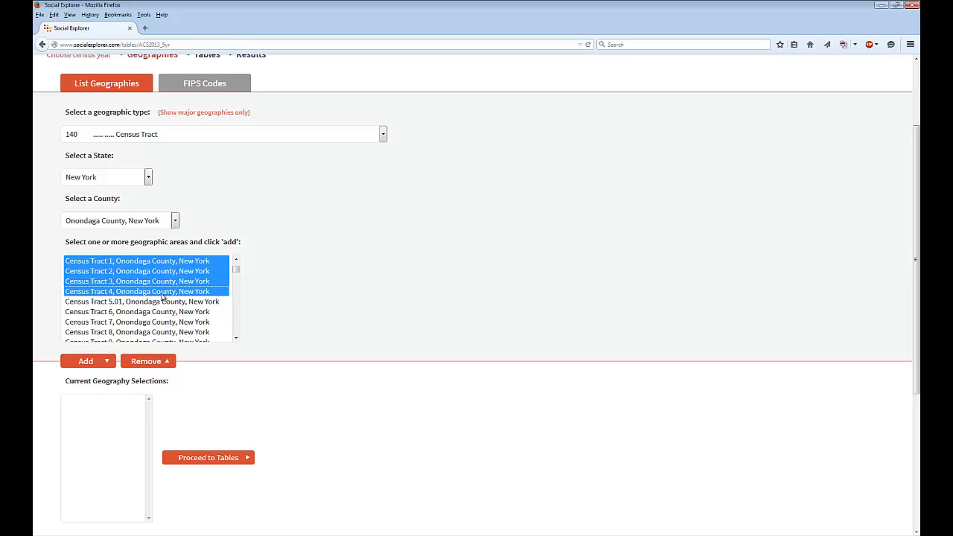
click(97, 363)
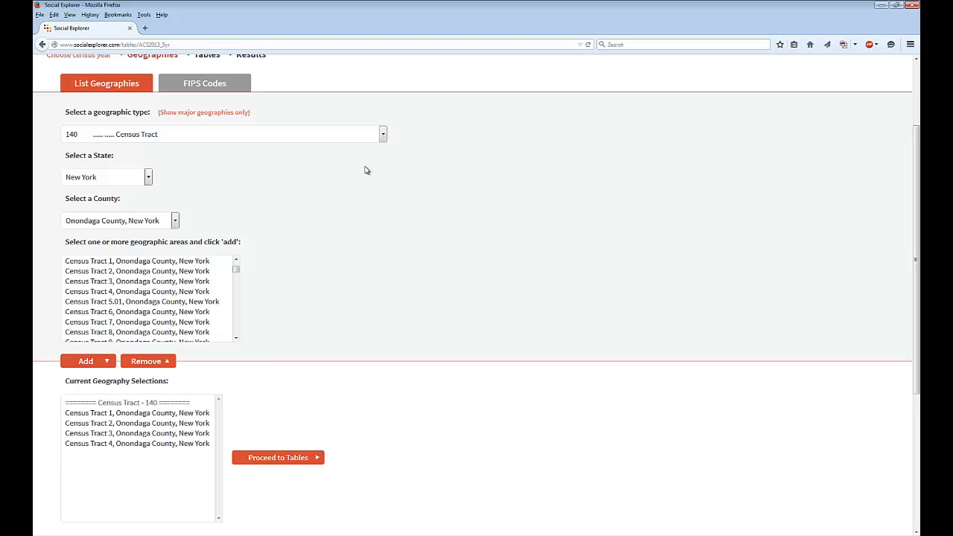
Change the geographic type to 160 Place and set the state to New York
click(382, 135)
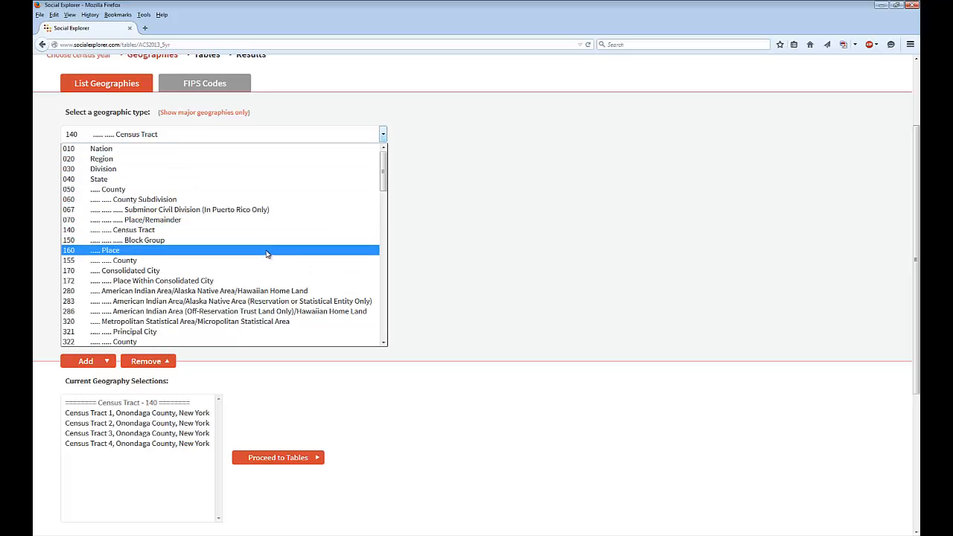
click(267, 251)
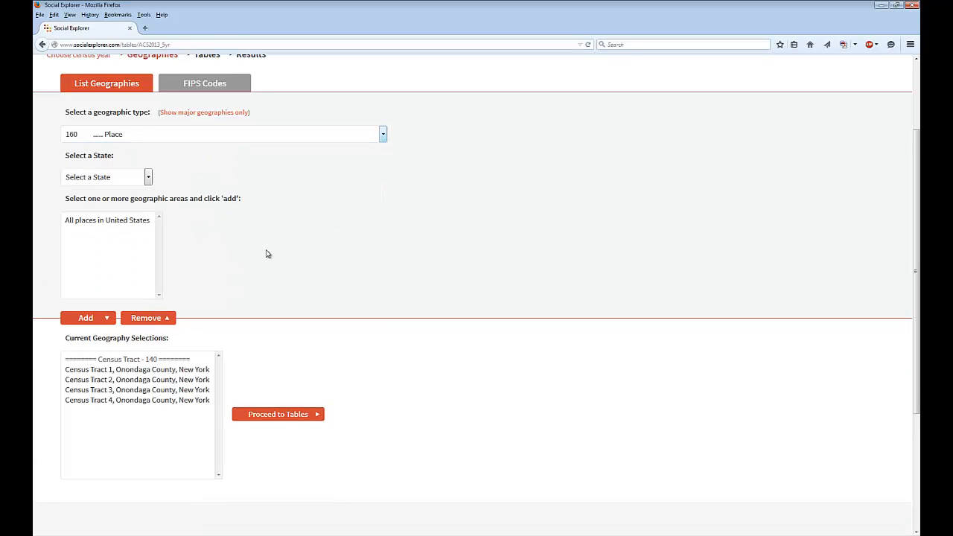
click(148, 177)
drag(148, 212, 147, 298)
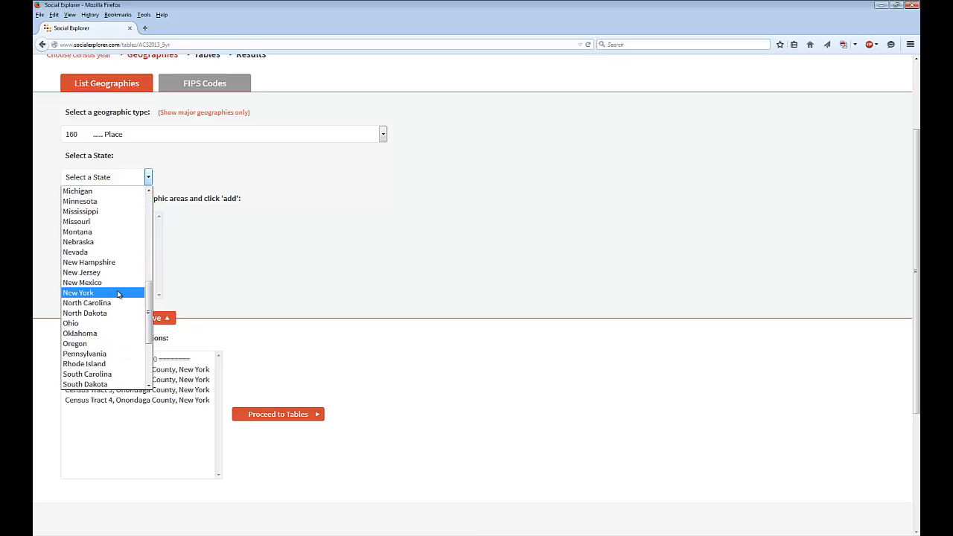
click(117, 292)
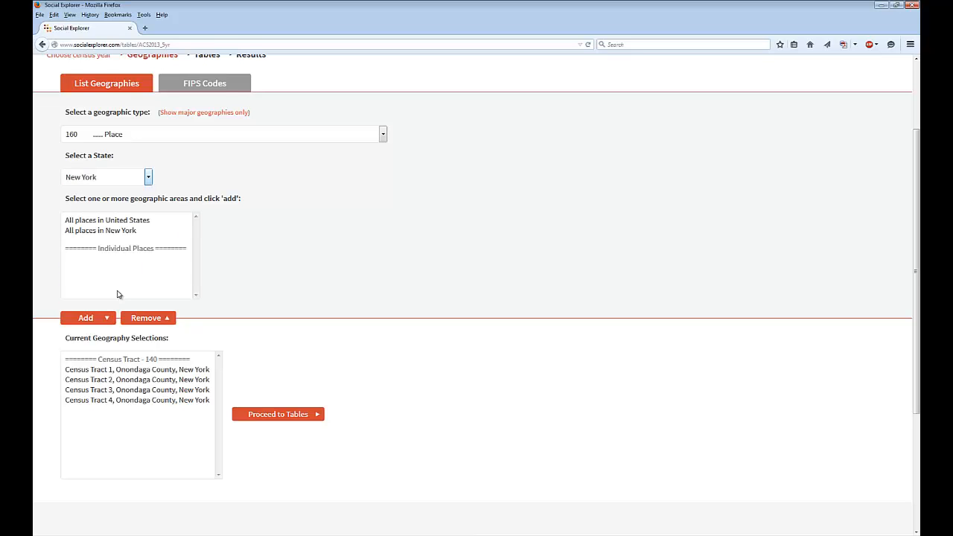
Add Albany city and Amsterdam city, New York to the current geography selections and proceed to the table selection
click(228, 296)
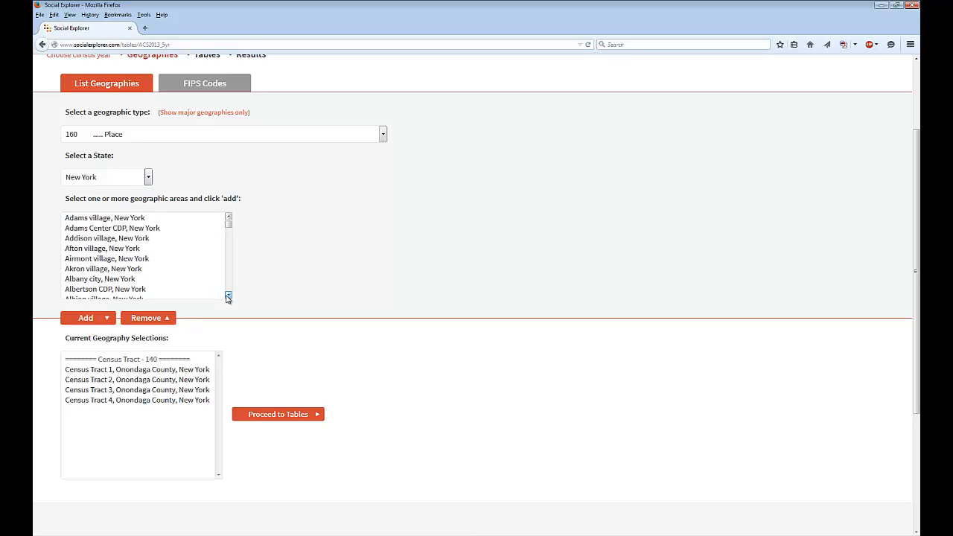
click(228, 296)
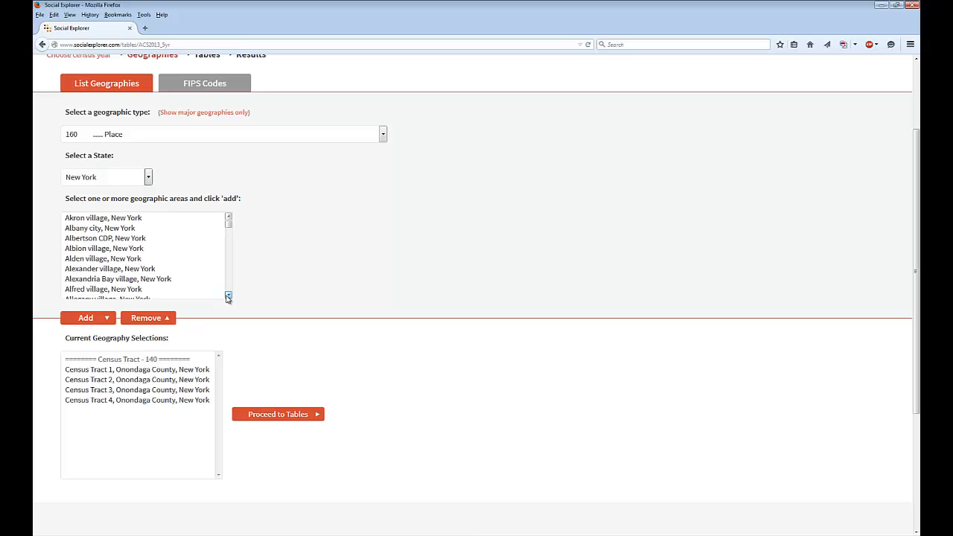
click(124, 230)
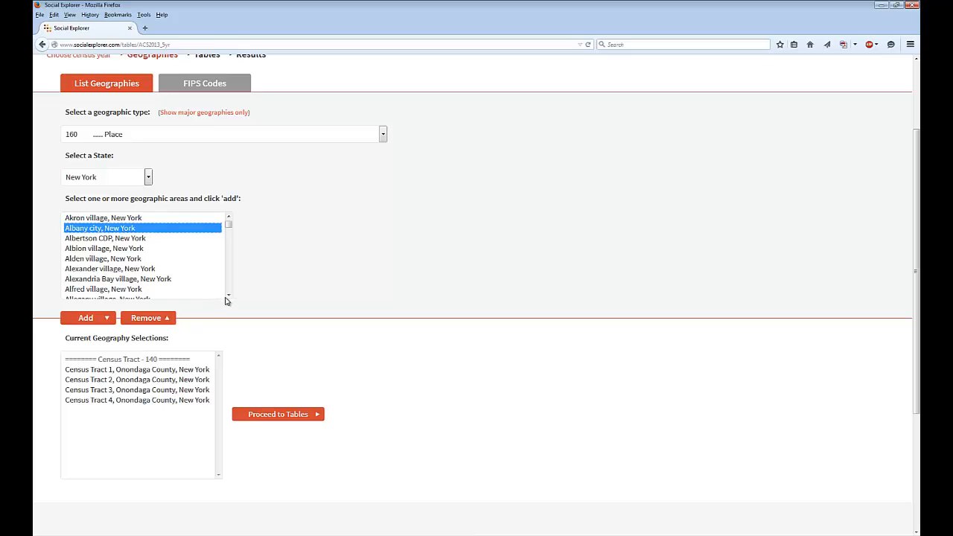
scroll(227, 298, down, 3)
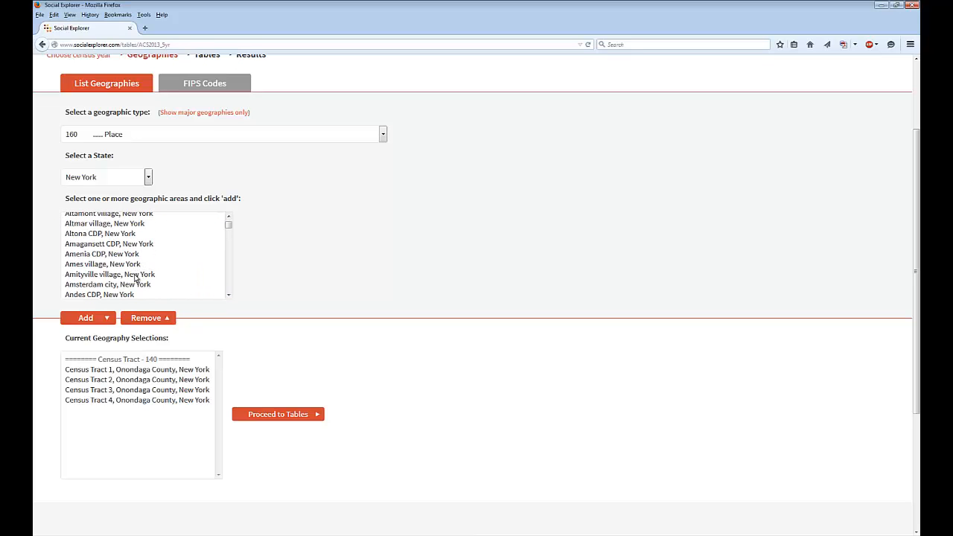
click(132, 287)
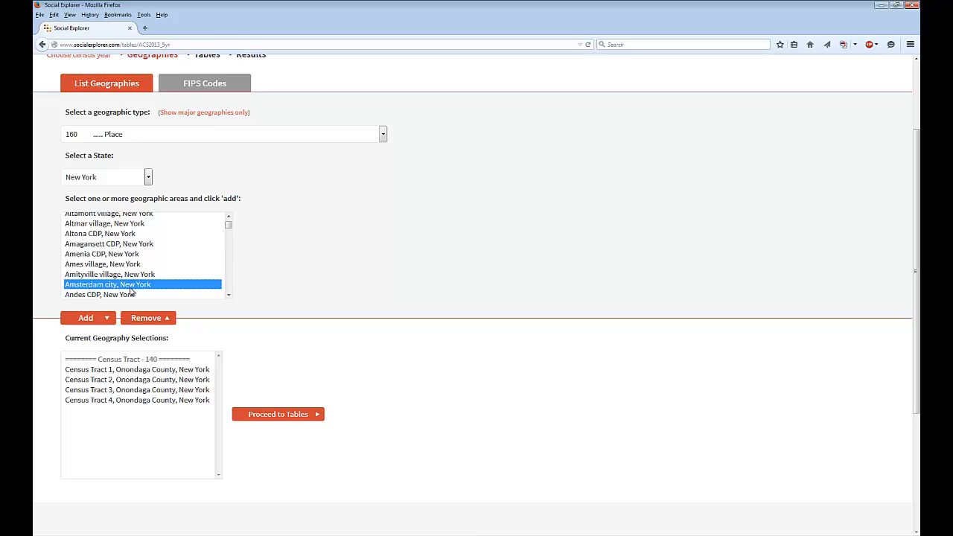
click(98, 322)
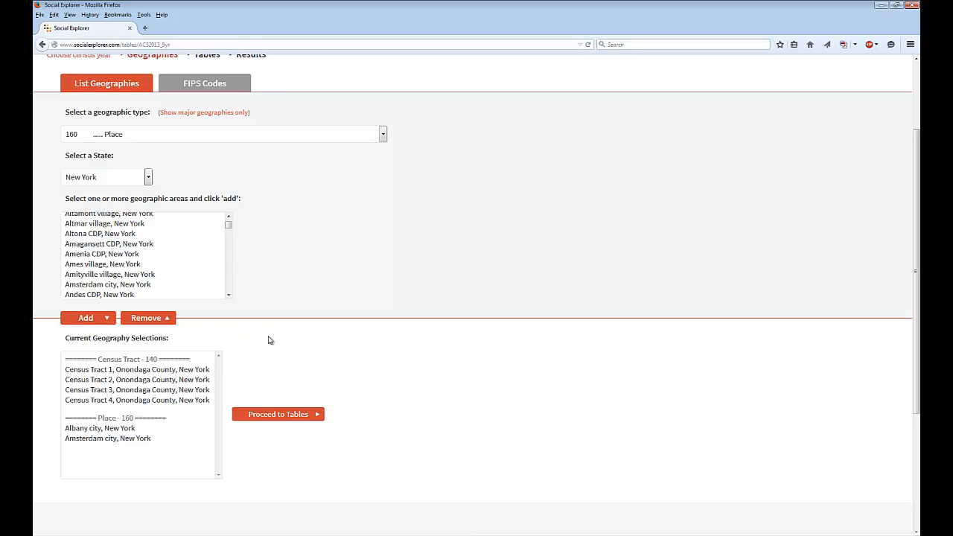
click(265, 419)
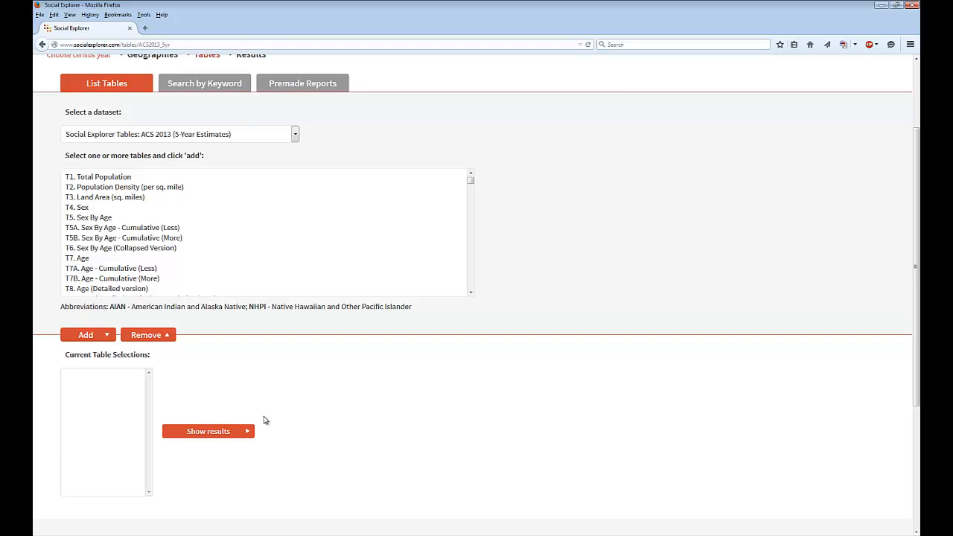
Review the available dataset choices and browse the table list of Social Explorer Tables: ACS 2013 (5-Year Estimates)
click(295, 137)
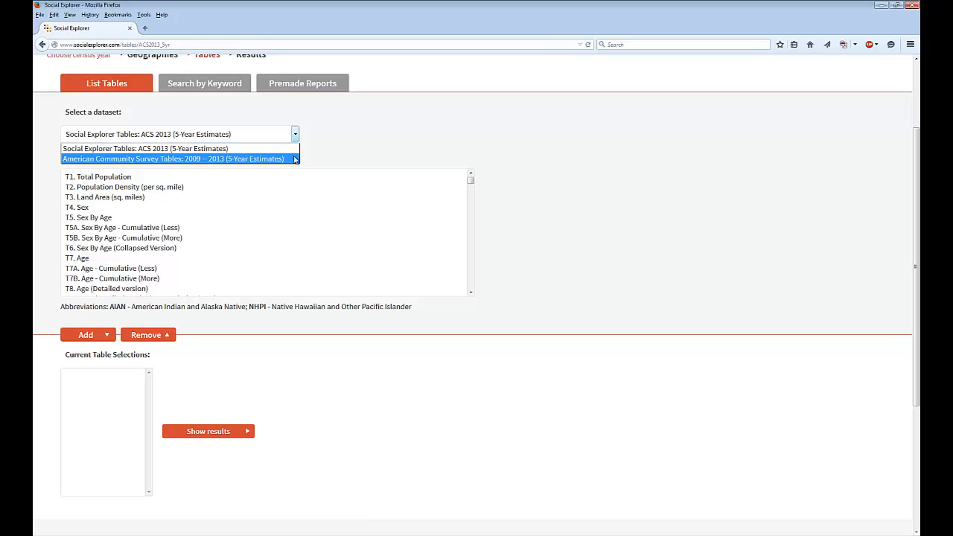
click(343, 150)
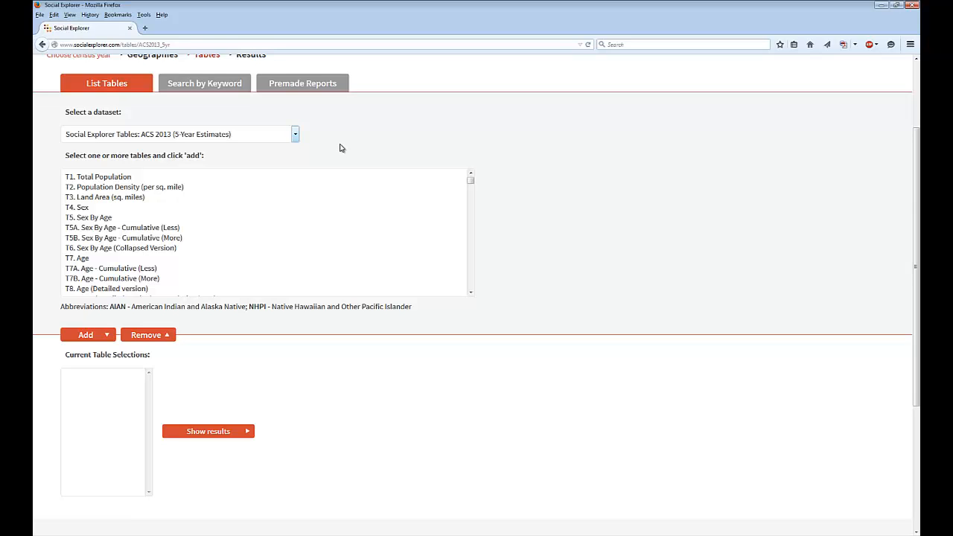
click(472, 184)
drag(471, 184, 474, 261)
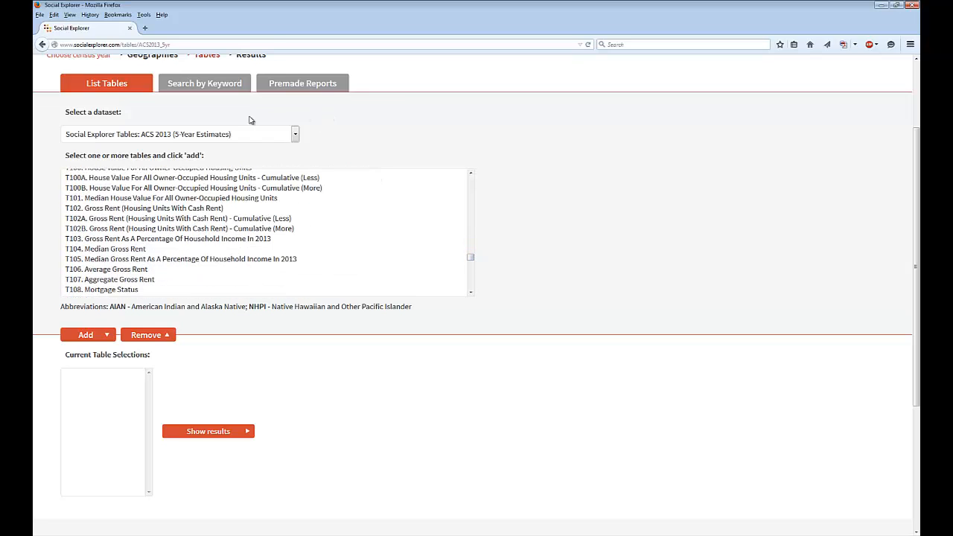
Search the tables of all datasets by the keyword "poverty" and look over the matching tables
click(193, 88)
click(177, 134)
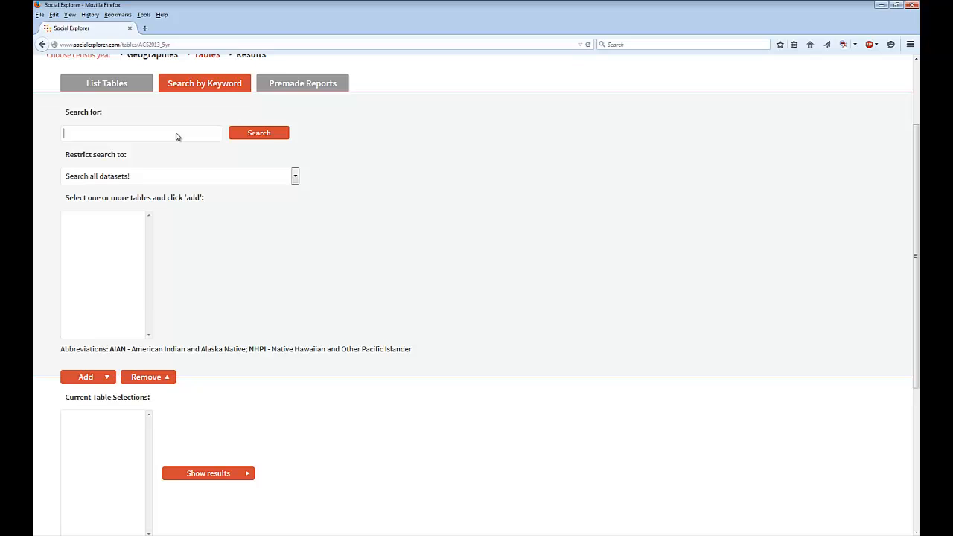
text(poverty)
click(296, 177)
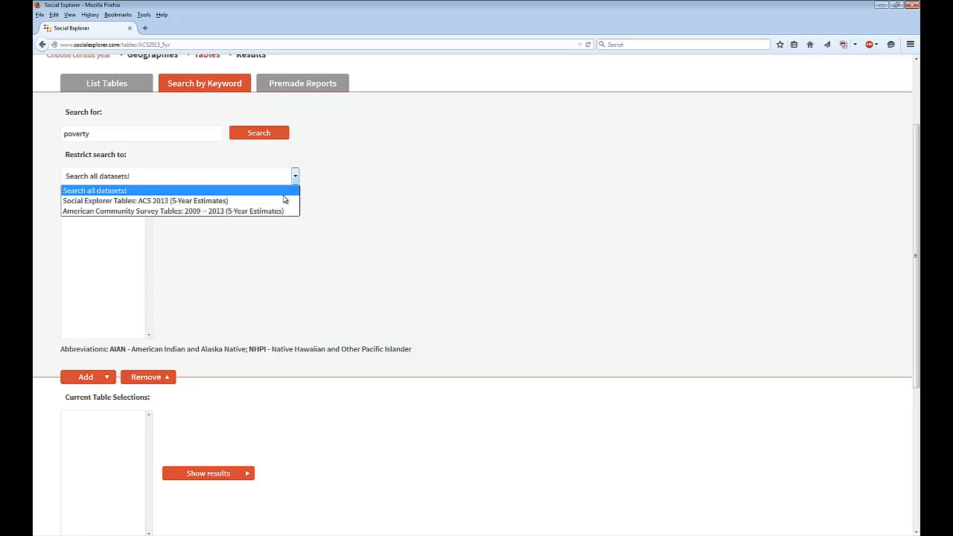
click(284, 195)
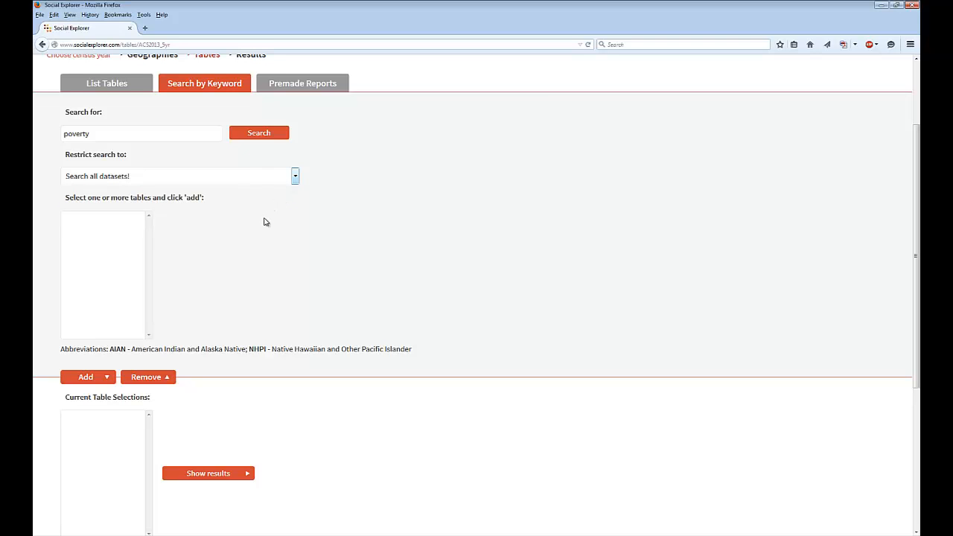
click(259, 135)
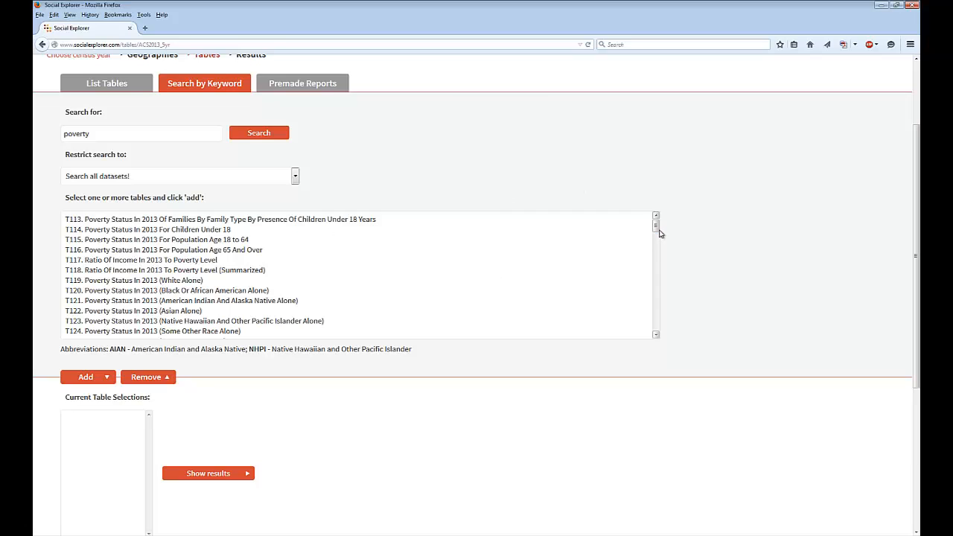
mouse_move(656, 226)
mouse_down()
mouse_move(665, 296)
mouse_move(666, 219)
mouse_up()
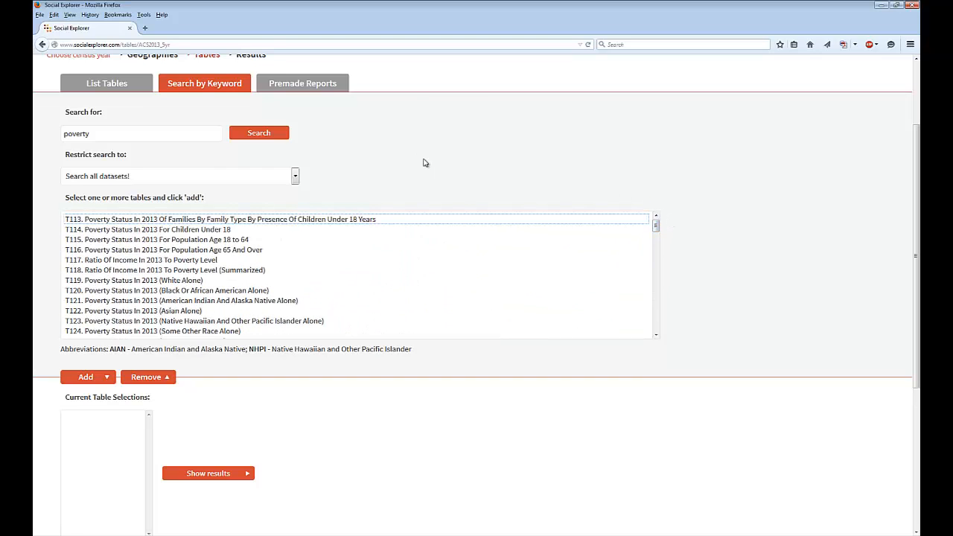
Add the premade report 10. Poverty to the current report selections and generate its results
click(296, 87)
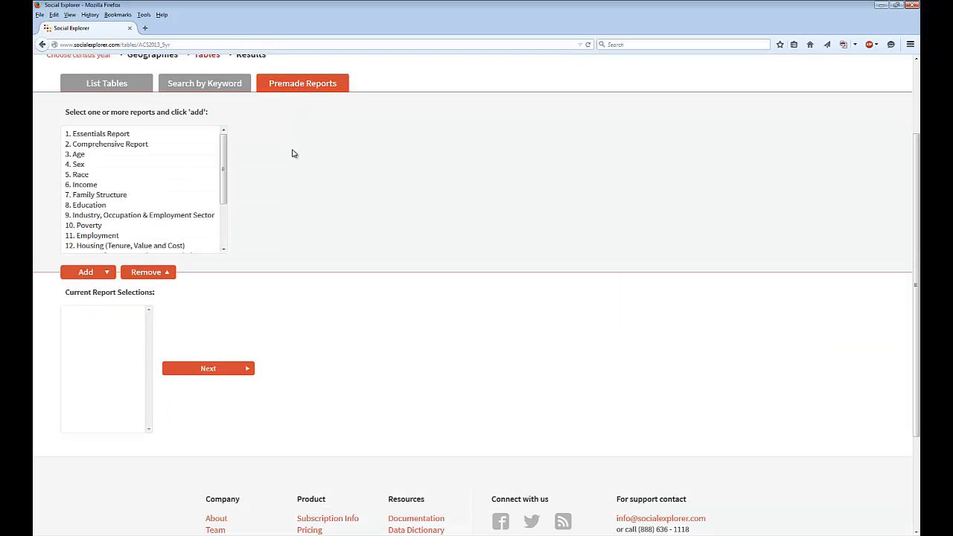
click(87, 227)
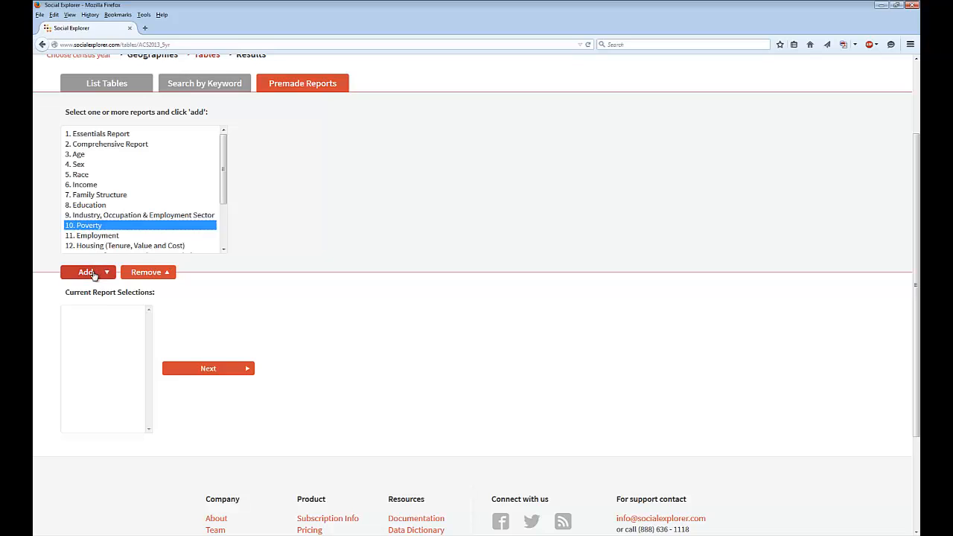
click(93, 273)
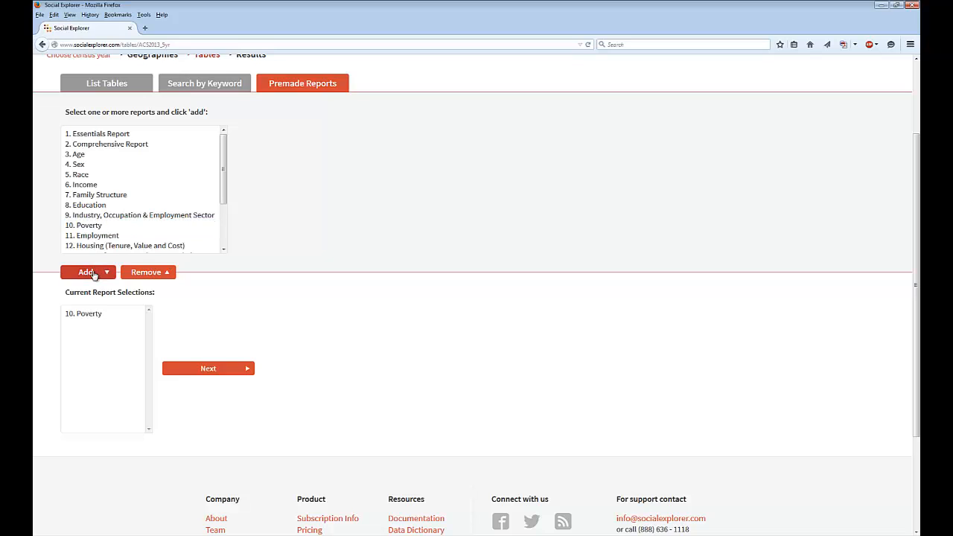
click(207, 369)
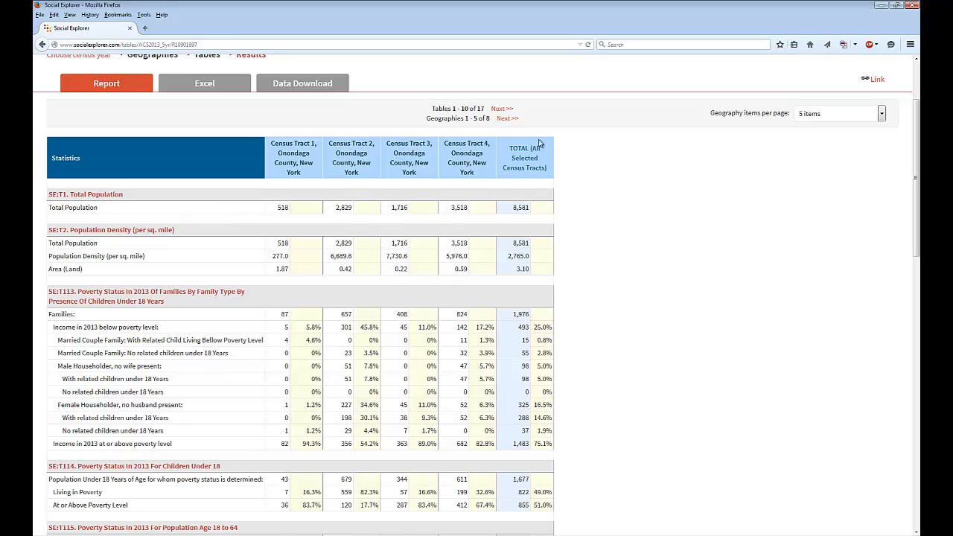
Page to the report's remaining tables and geographies, and set the geography items per page to 8
drag(917, 131, 916, 93)
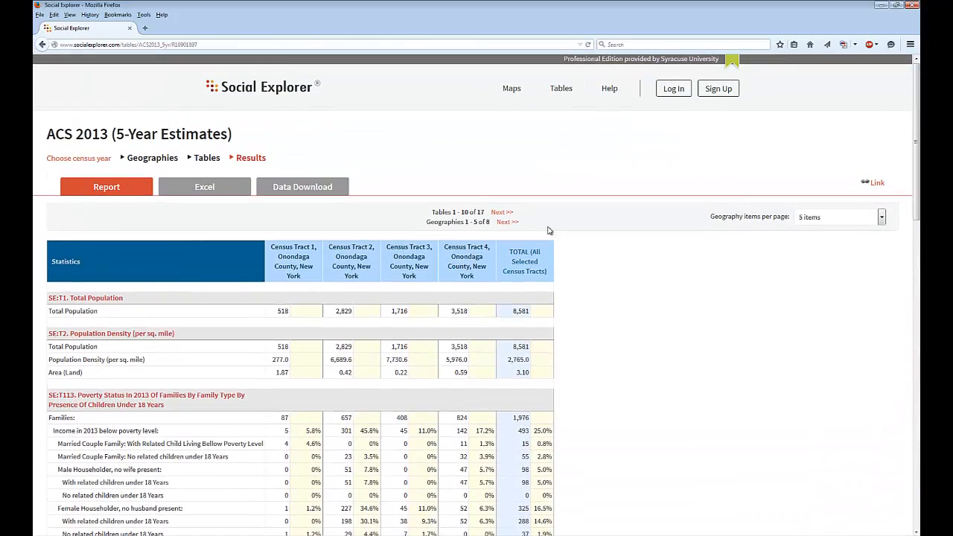
click(498, 213)
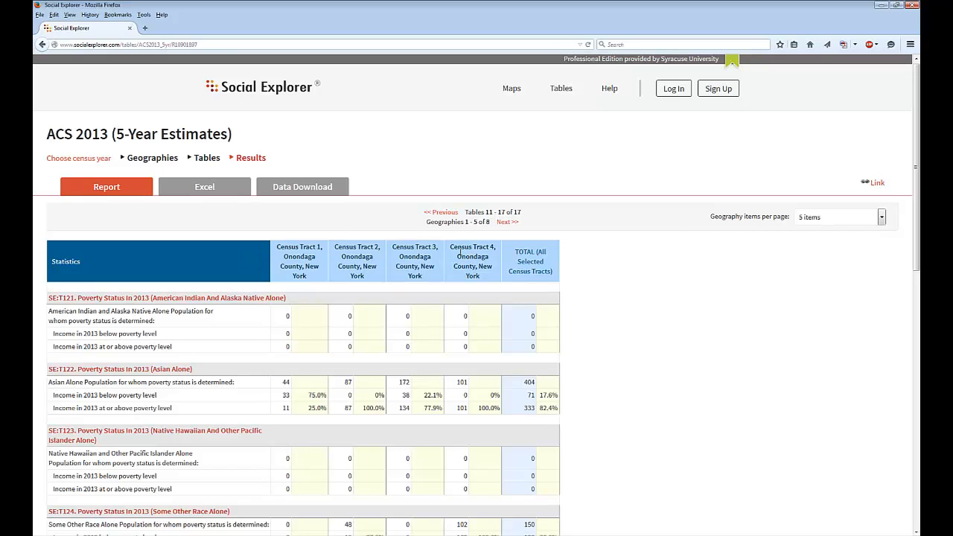
click(506, 223)
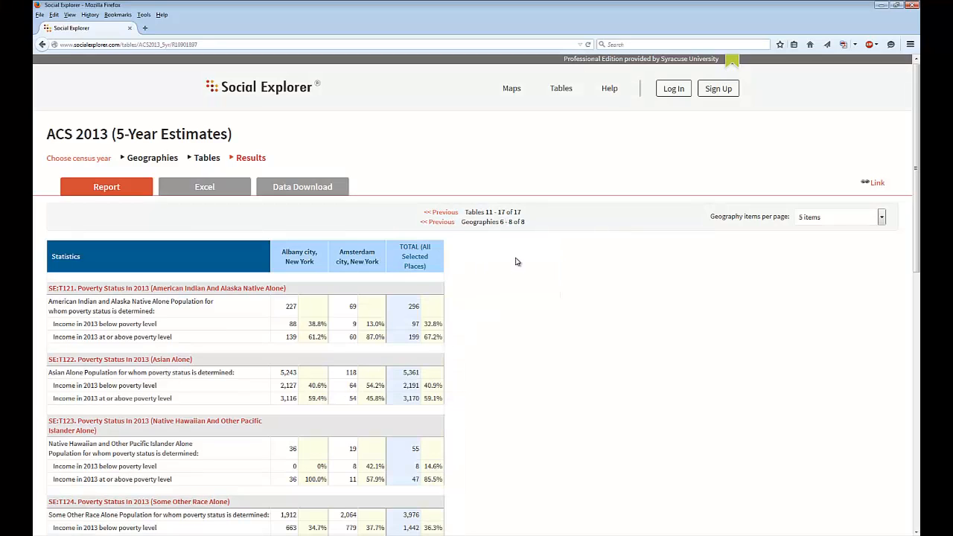
click(882, 219)
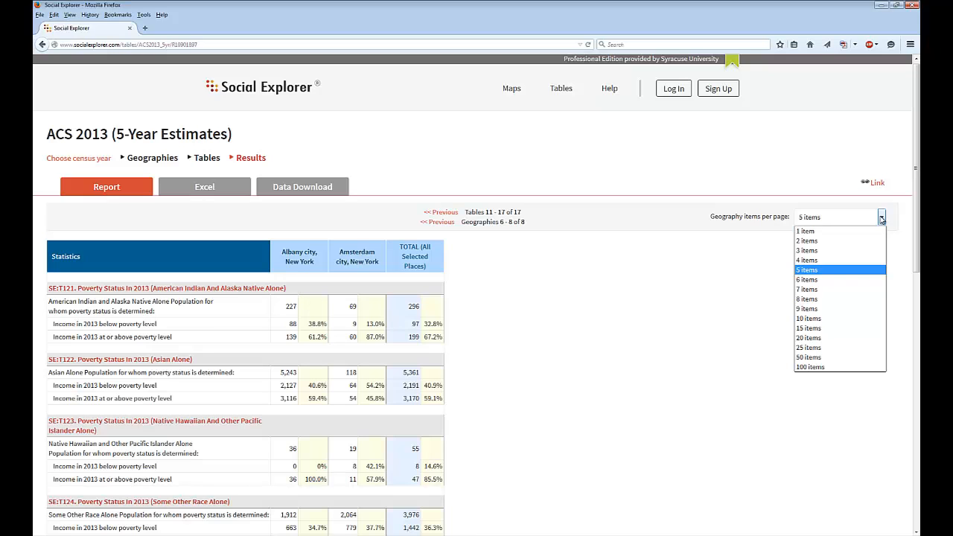
click(854, 299)
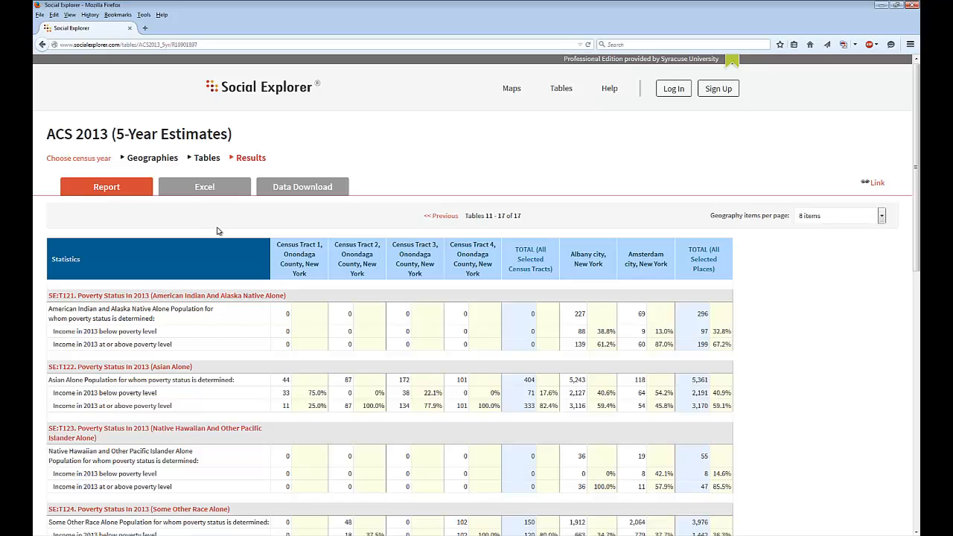
Expand the formatting options of the Excel export, download the report as Excel 2007 (.xlsx) and open it in Microsoft Excel
click(202, 190)
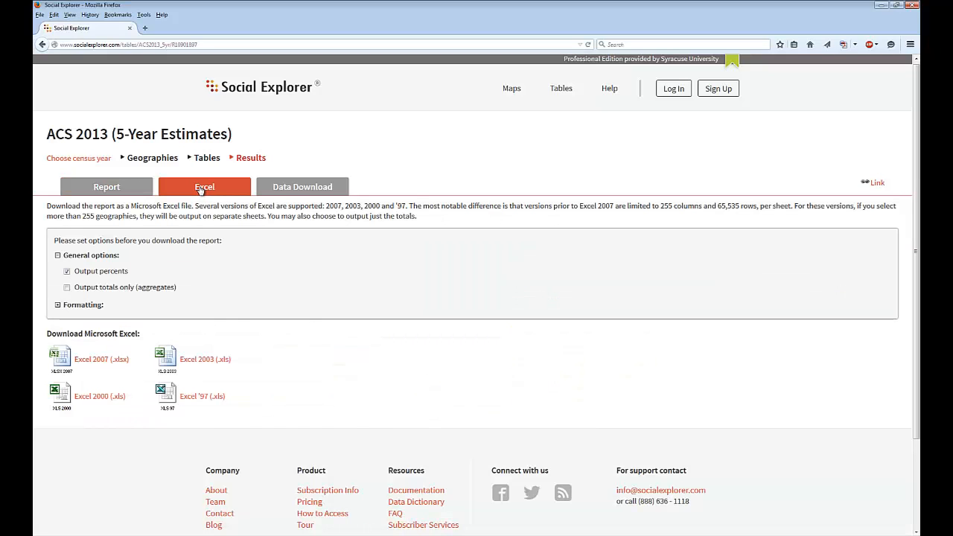
click(58, 306)
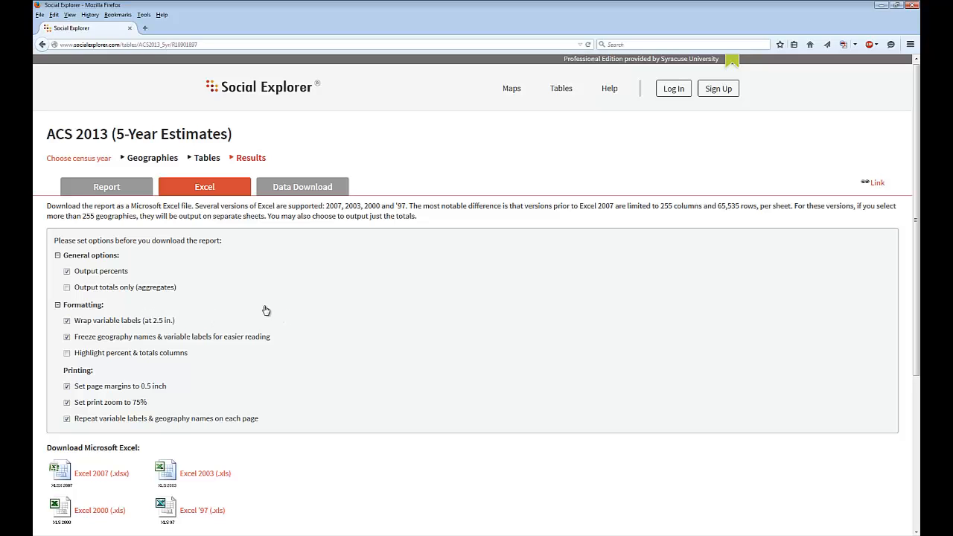
scroll(264, 315, down, 1)
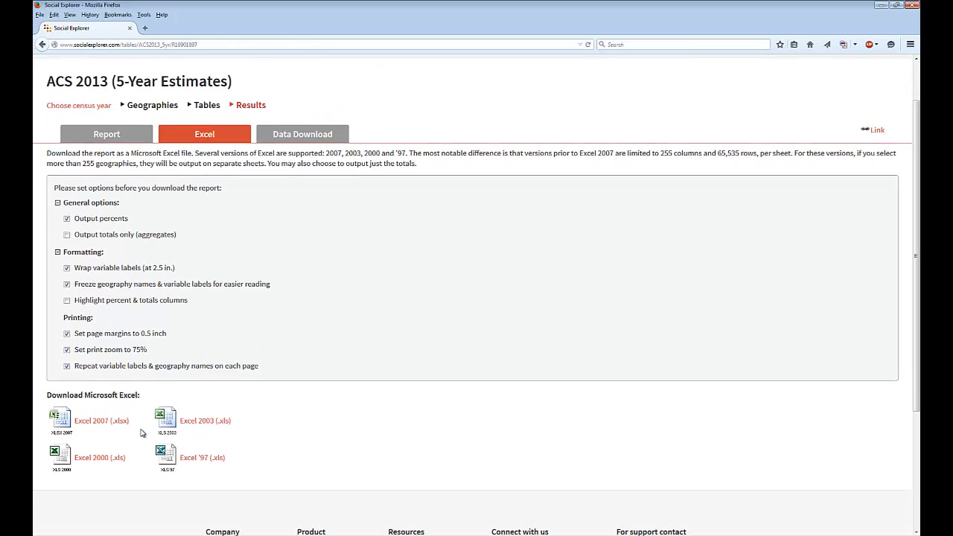
click(94, 426)
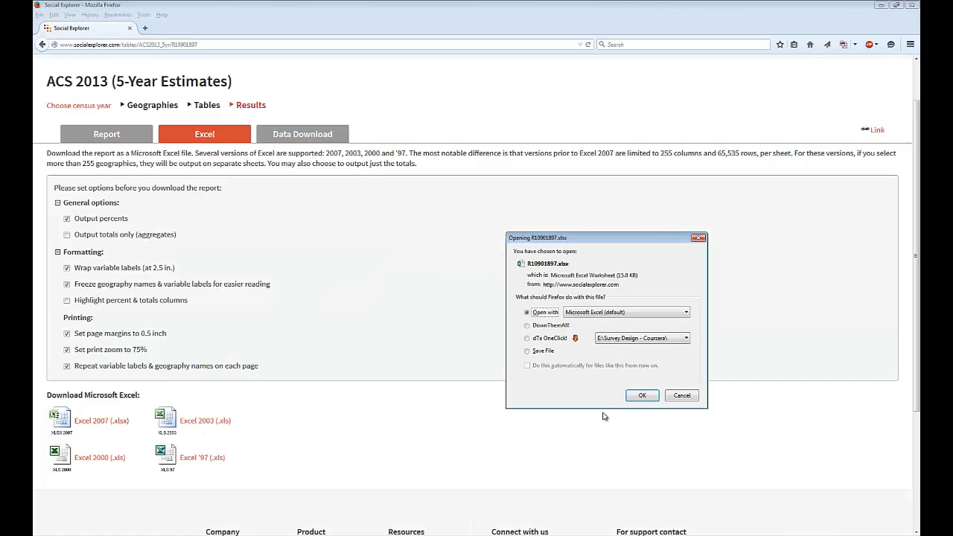
click(643, 397)
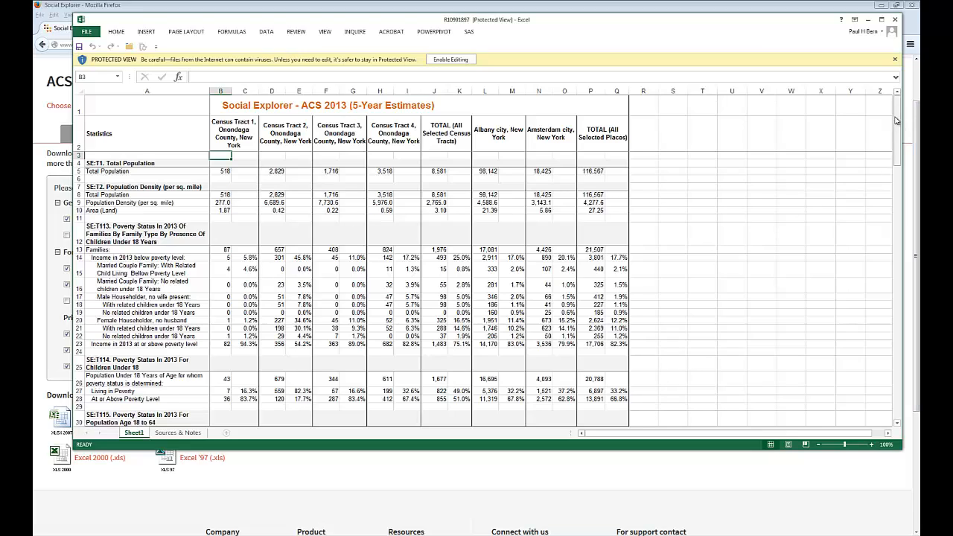
Examine the exported poverty tables on Sheet1 and the Sources & Notes sheet, and close the workbook
drag(896, 123, 887, 373)
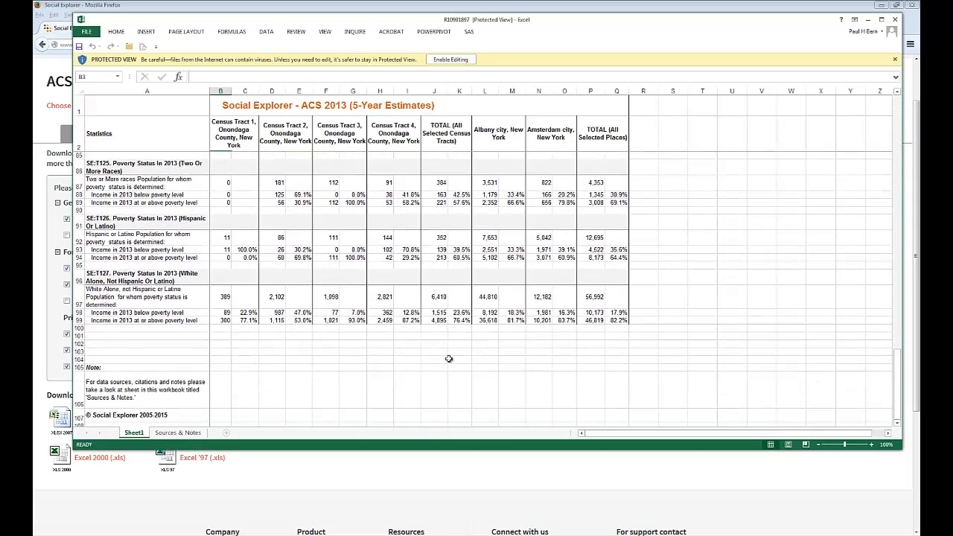
click(178, 433)
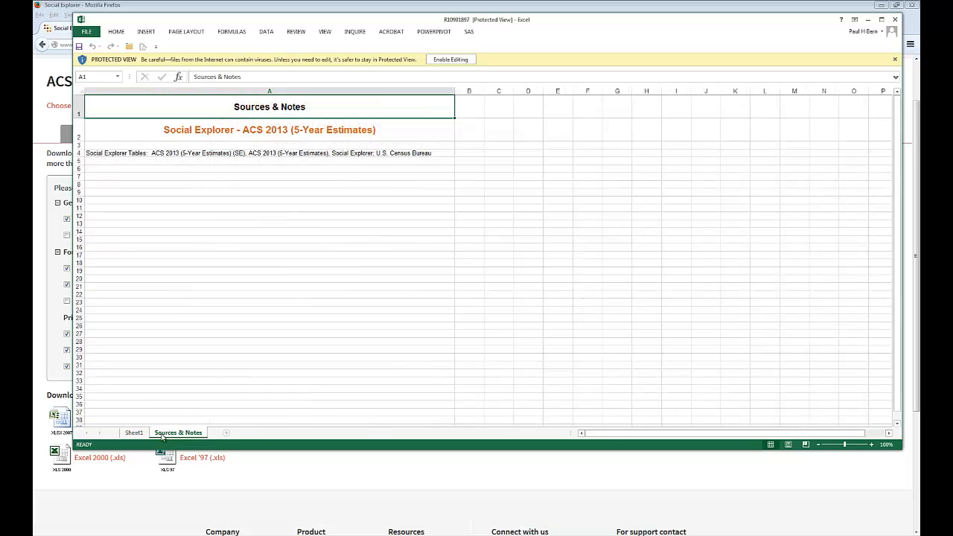
click(134, 433)
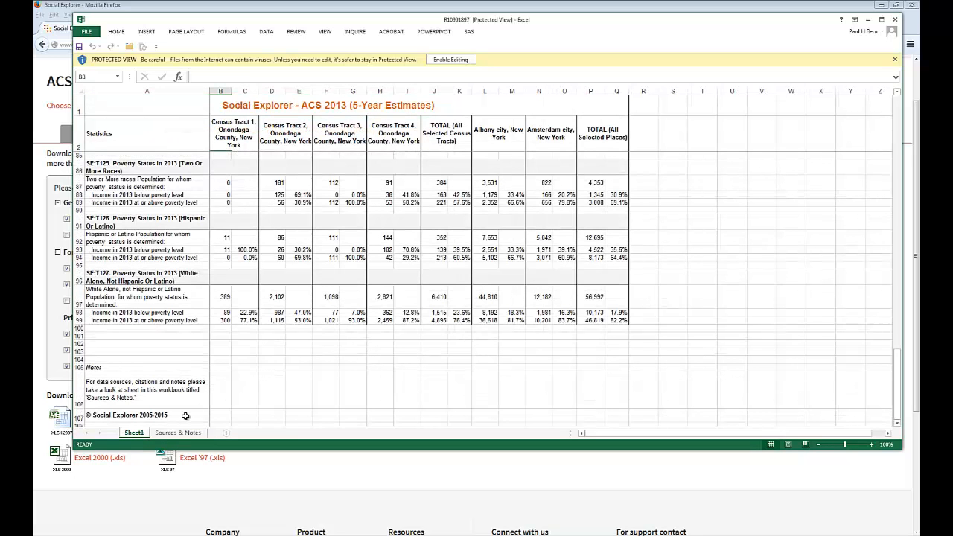
click(895, 19)
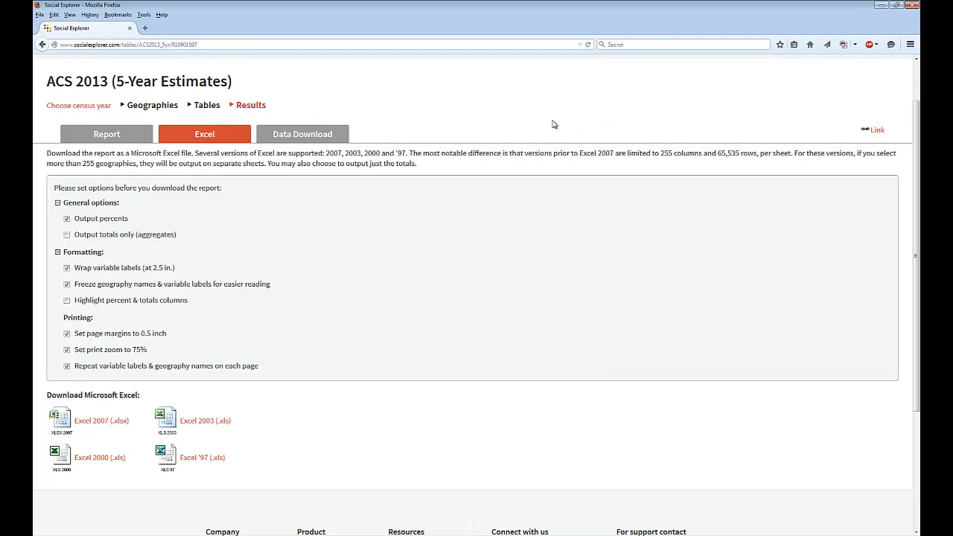
Set the data download options to output column labels in the first row and output ALL geographic identifiers
click(301, 139)
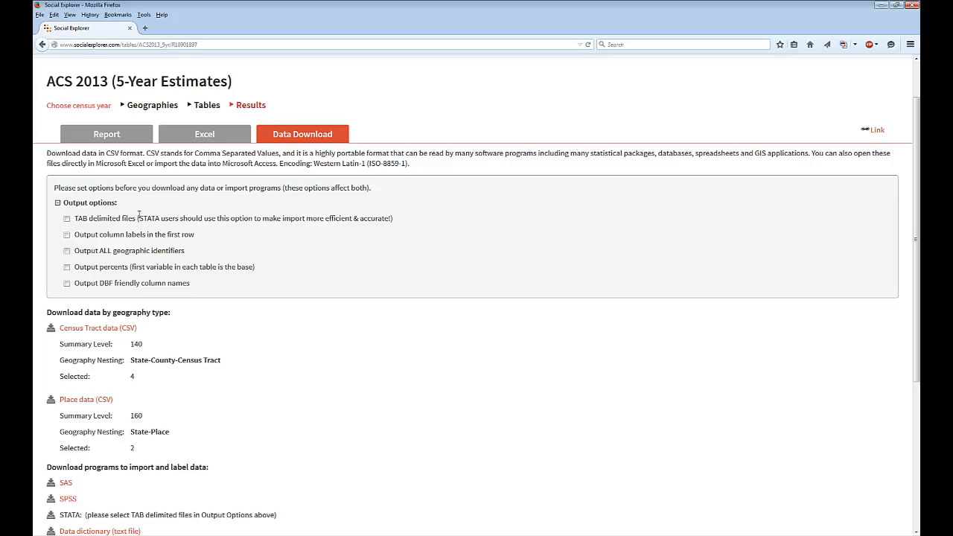
click(66, 236)
click(67, 253)
scroll(132, 278, down, 1)
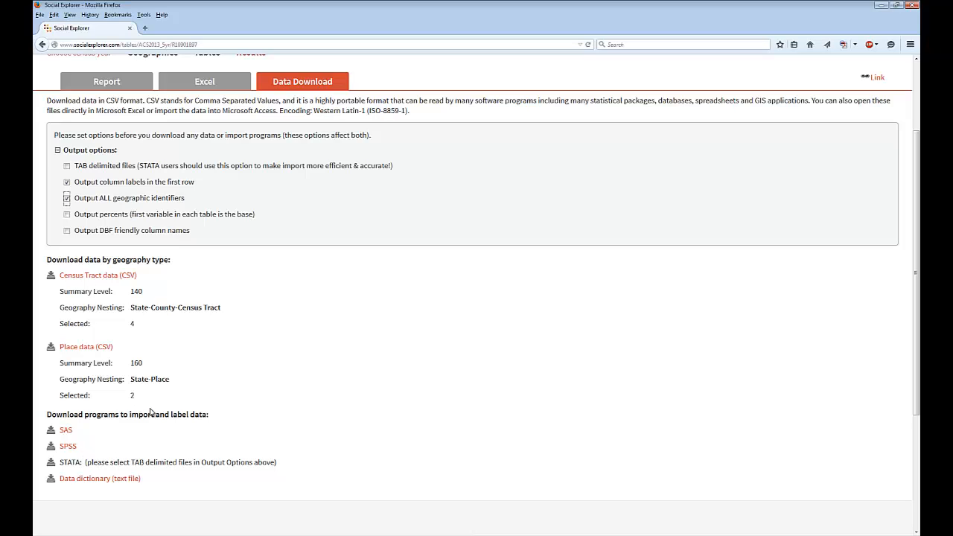
Open the report's data dictionary text file in Notepad, examine its table and variable listings, and close it
click(90, 483)
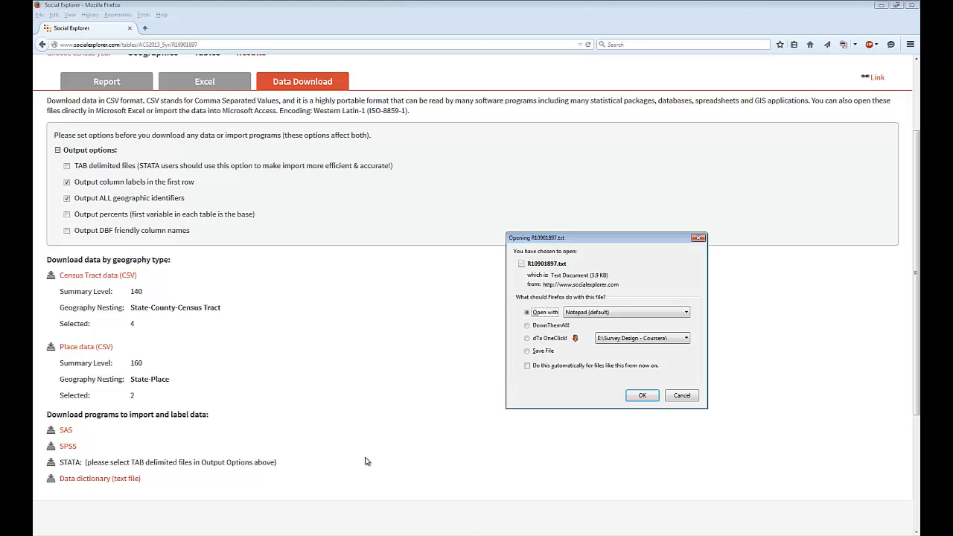
click(643, 397)
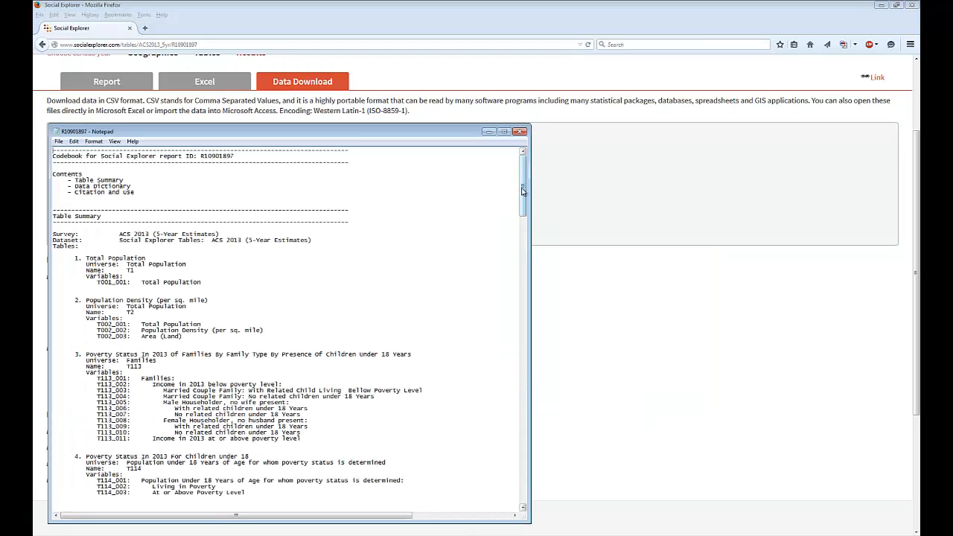
drag(523, 190, 519, 306)
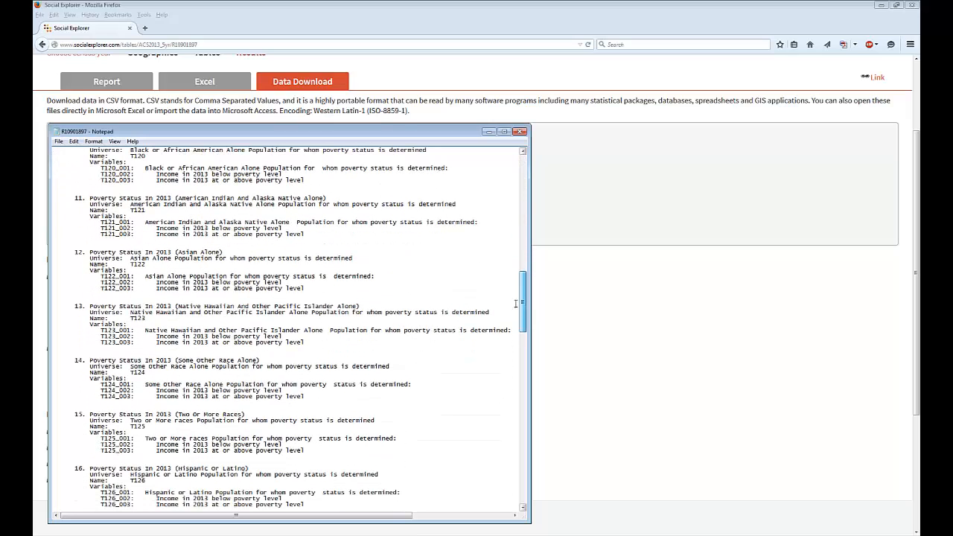
click(520, 133)
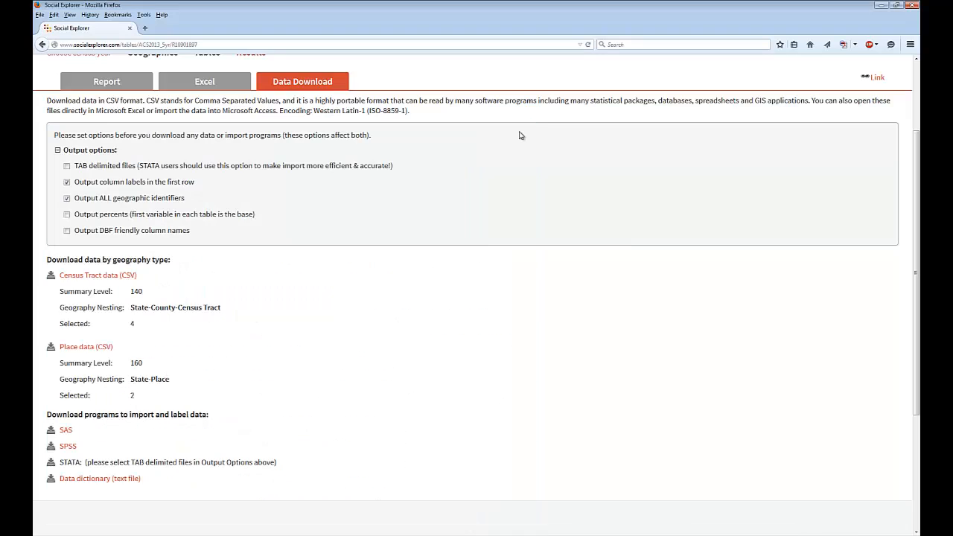
Open the Census Tract data CSV in Microsoft Excel and widen the FIPS, Name of Area and Qualifying Name columns
click(93, 278)
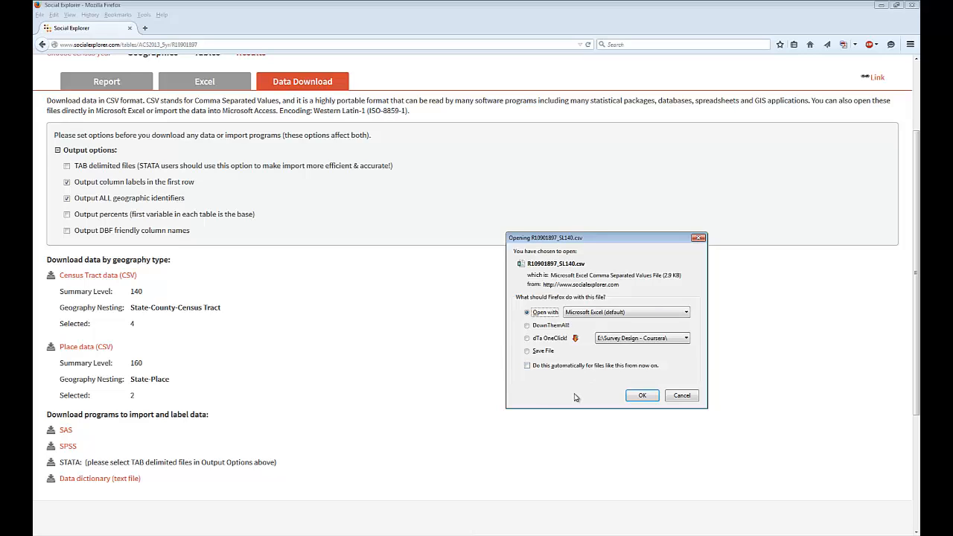
click(640, 396)
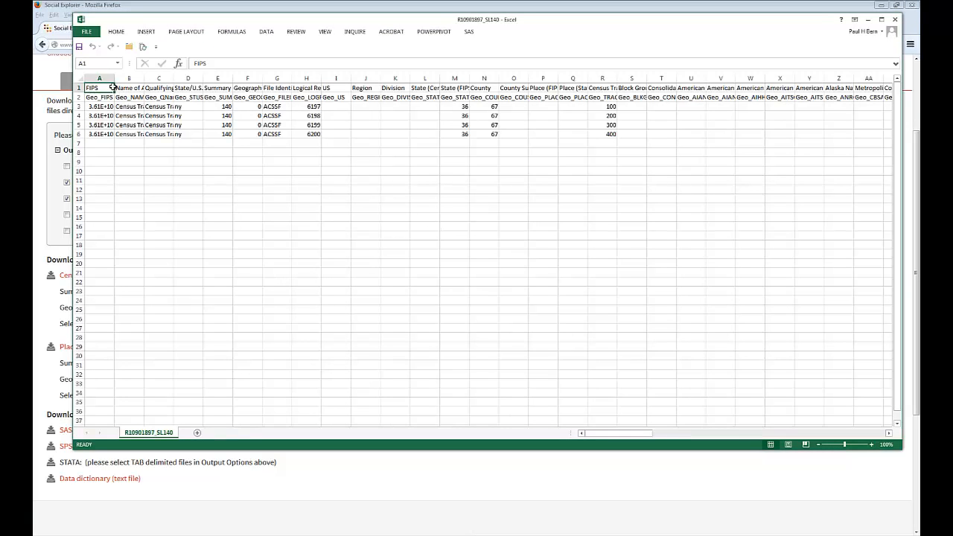
drag(114, 78, 157, 79)
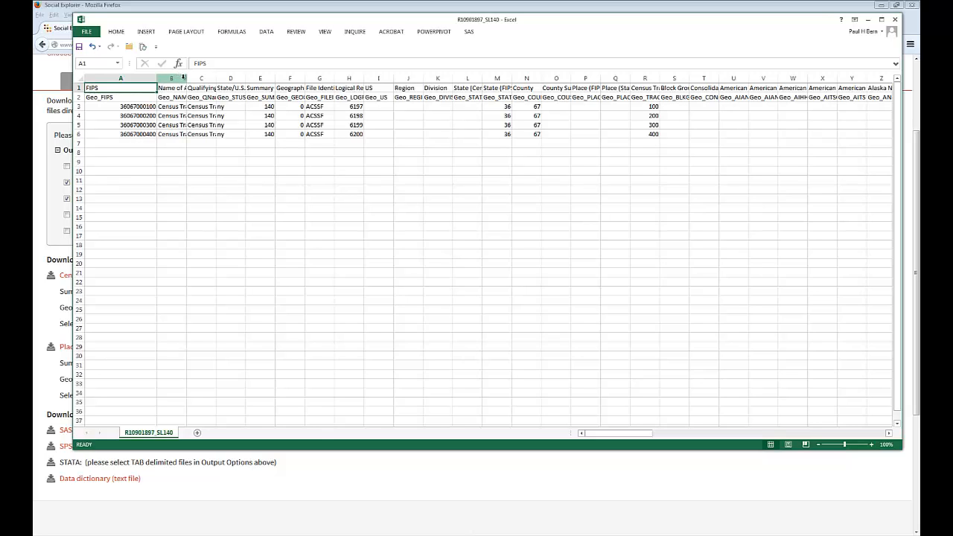
drag(188, 78, 387, 75)
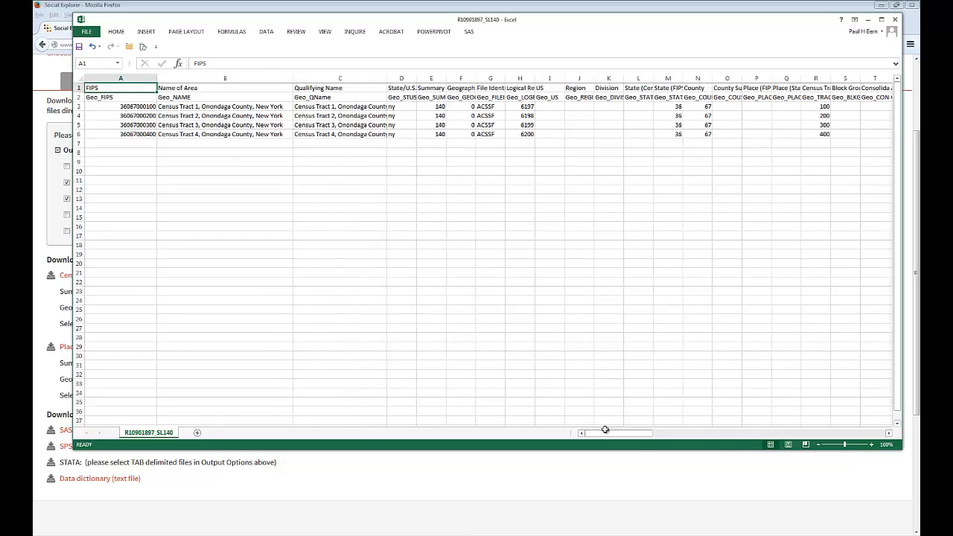
Examine the geographic identifier and poverty data columns across the census tract sheet, and close the file without saving
drag(630, 435, 647, 436)
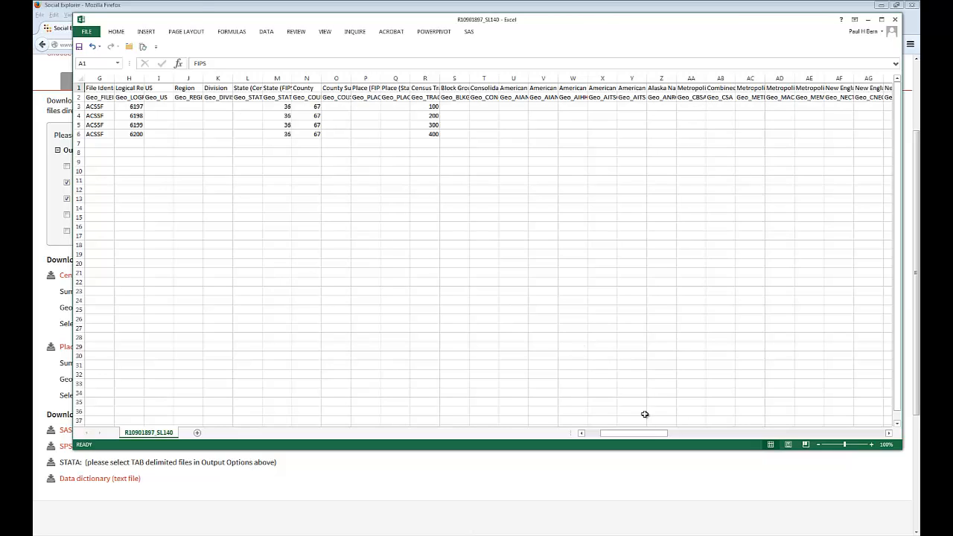
drag(636, 438, 767, 440)
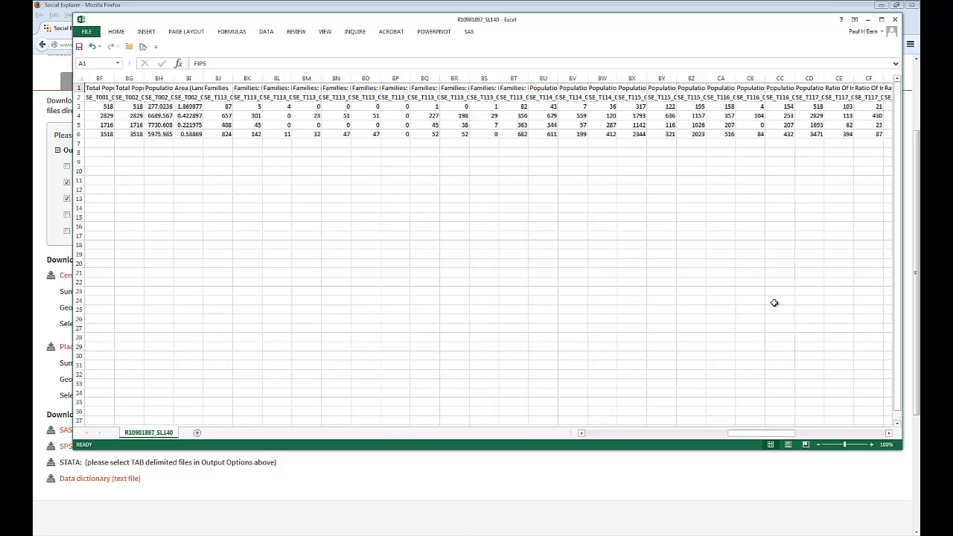
click(895, 21)
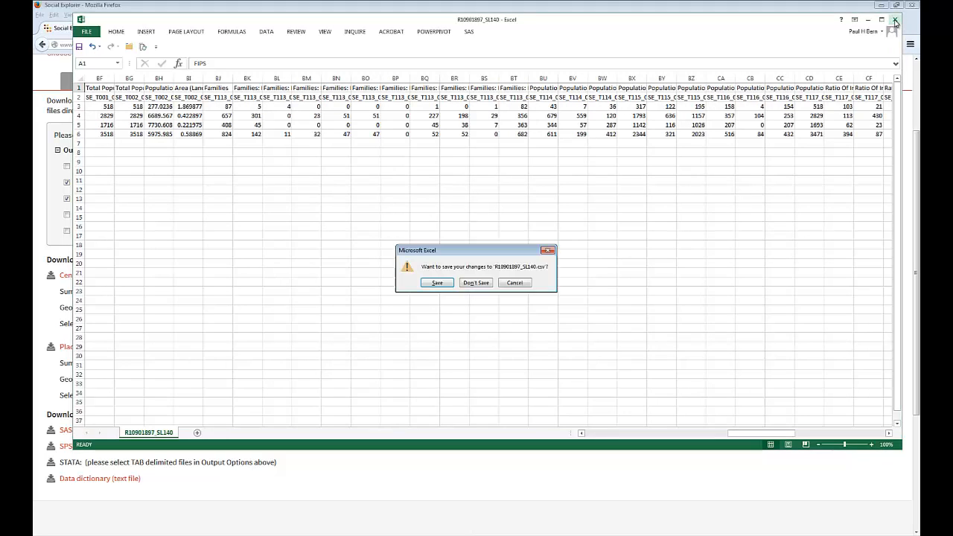
click(471, 287)
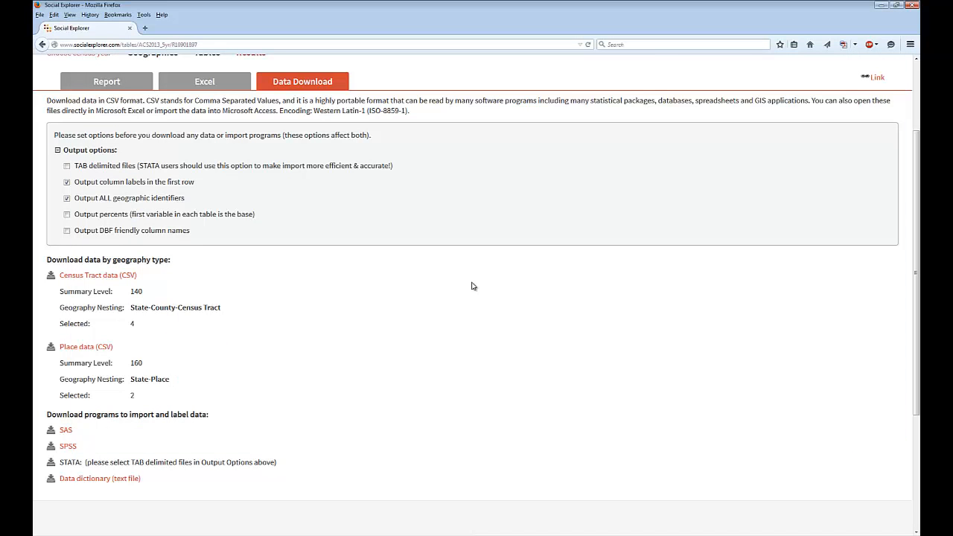
Copy the report's shareable link and load it in a new browser tab
scroll(472, 286, up, 3)
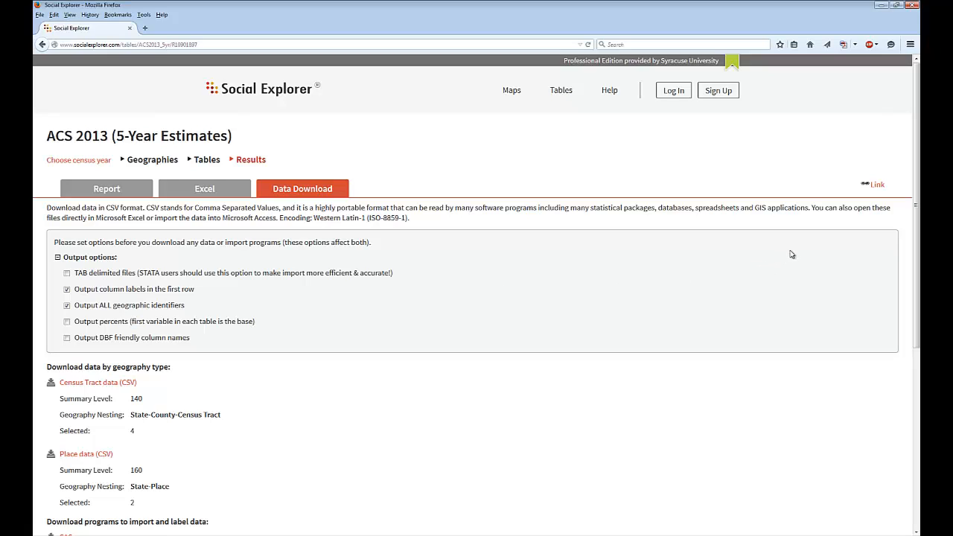
click(877, 187)
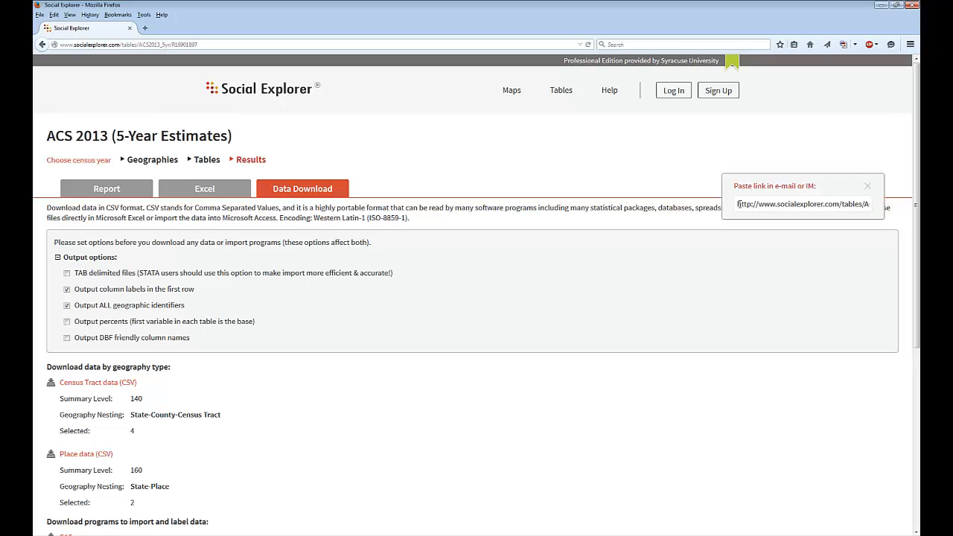
drag(738, 204, 876, 203)
key(ctrl+c)
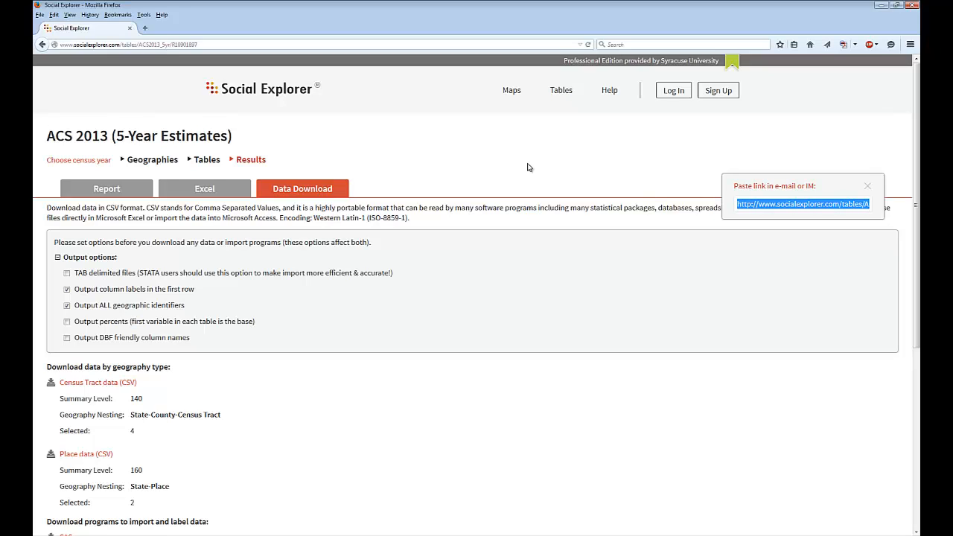
click(146, 29)
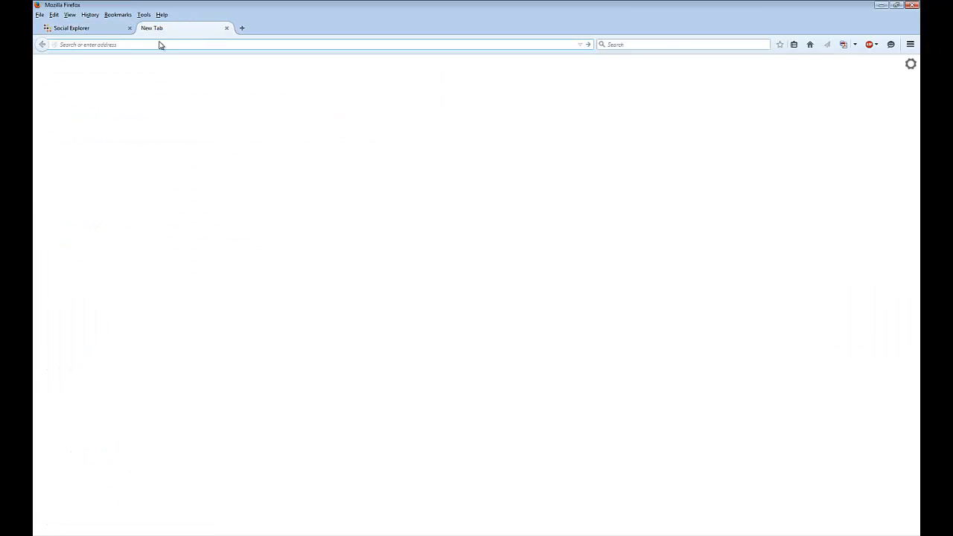
key(ctrl+v)
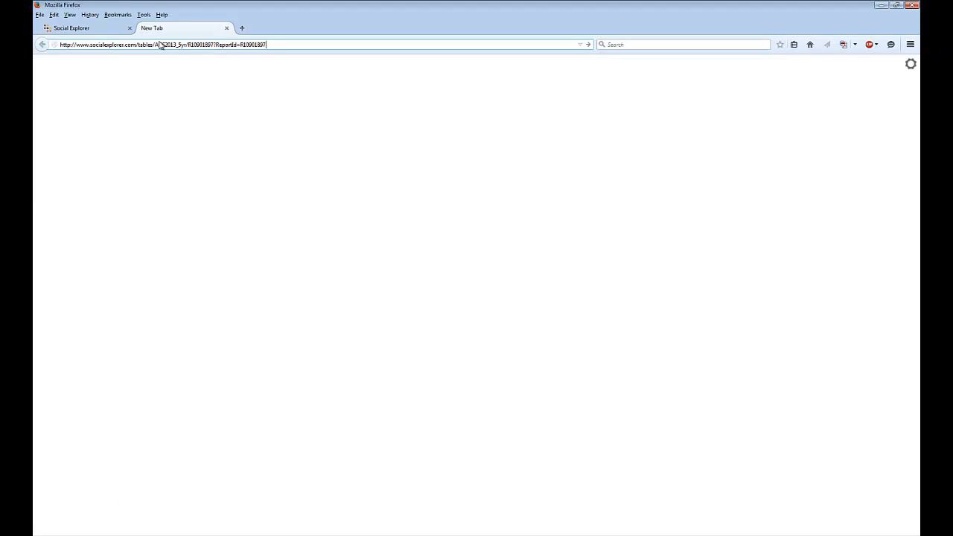
key(Return)
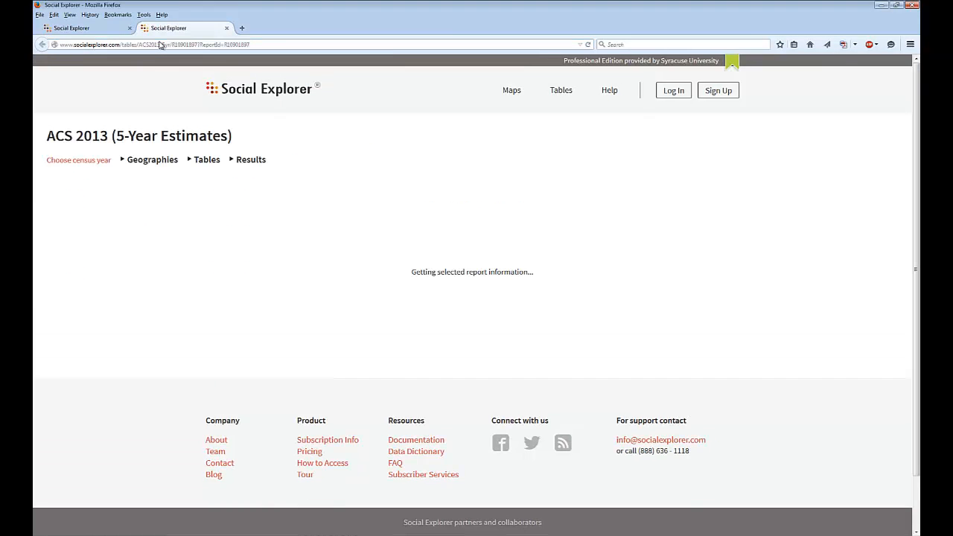